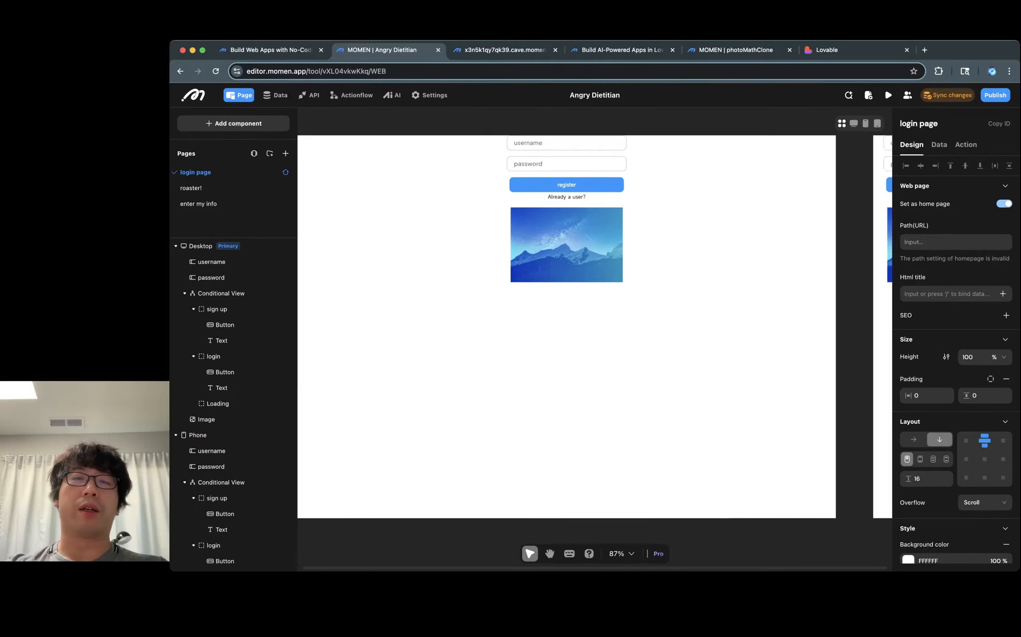
Step: Browse the app's pages, viewing the roaster! page and the login page on the canvas
{"action": "scroll", "coordinate": [594, 338], "scroll_direction": "left", "scroll_amount": 1}
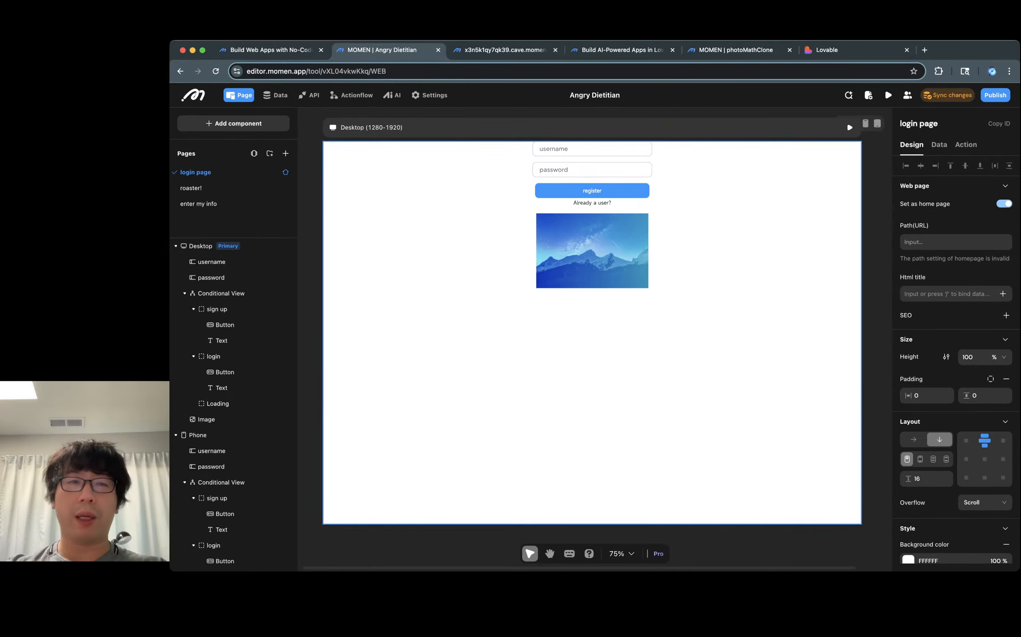
{"action": "scroll", "coordinate": [592, 333], "scroll_direction": "up", "scroll_amount": 1}
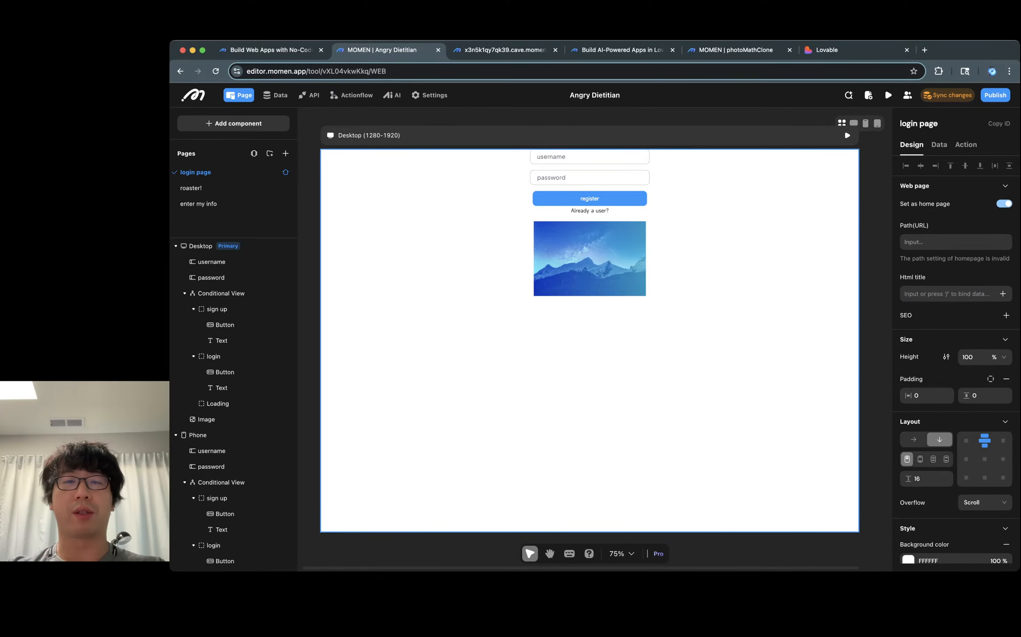
{"action": "left_click", "coordinate": [213, 188]}
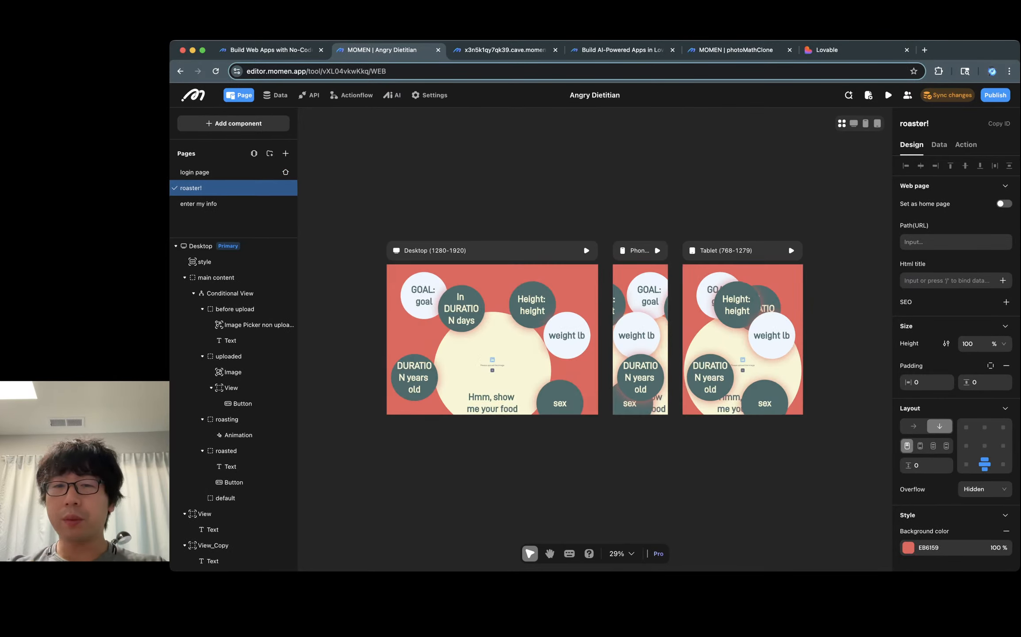
{"action": "left_click", "coordinate": [195, 172]}
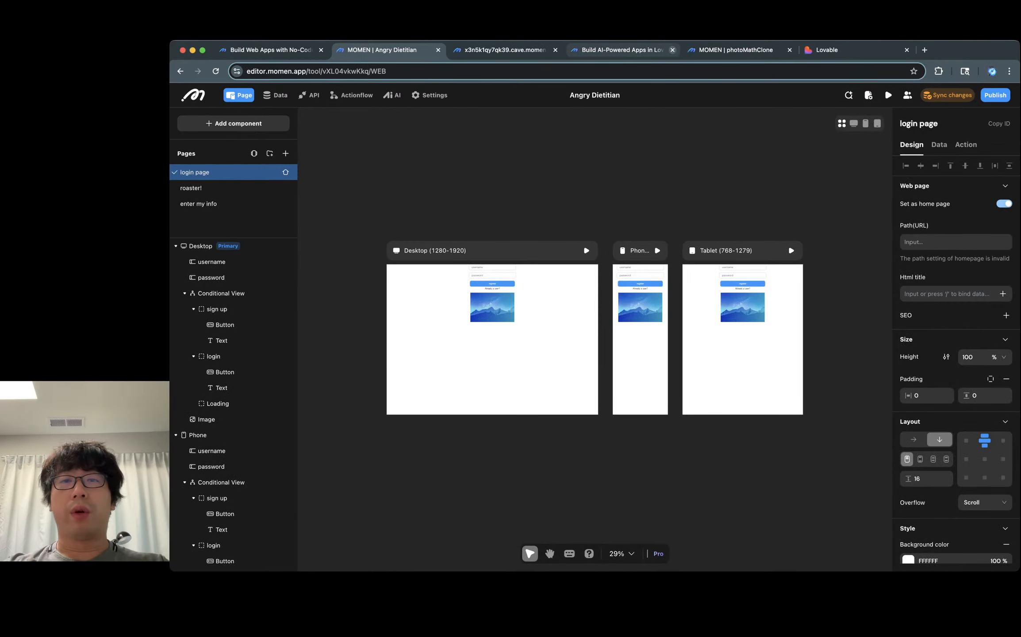
Step: Open the AI agents section of the Angry Dietitian project and open the agent "the angry guy"
{"action": "left_click", "coordinate": [672, 49]}
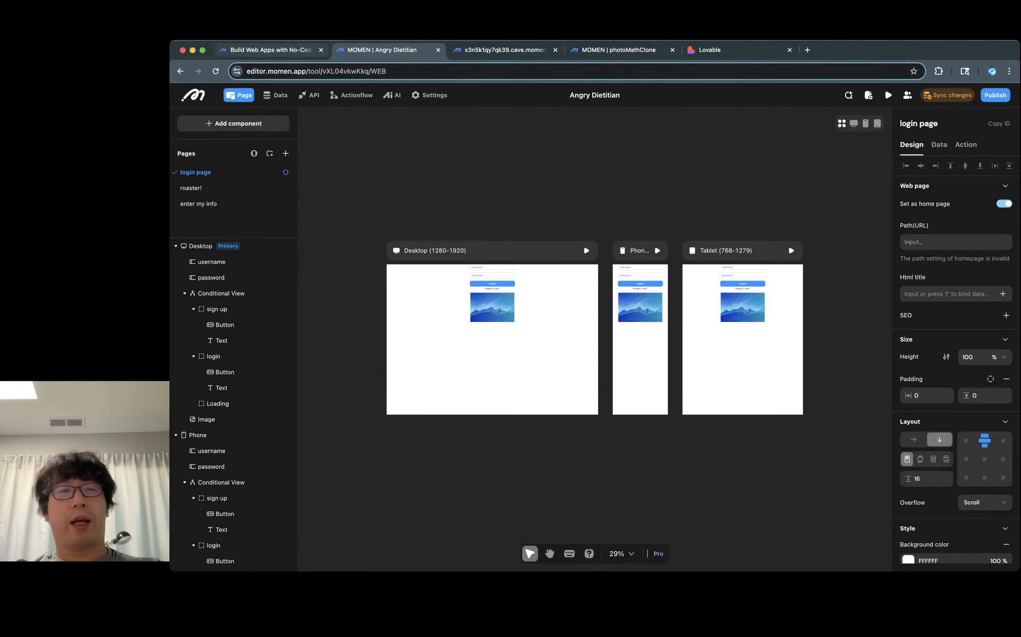
{"action": "left_click", "coordinate": [271, 50]}
{"action": "left_click", "coordinate": [382, 50]}
{"action": "left_click", "coordinate": [392, 94]}
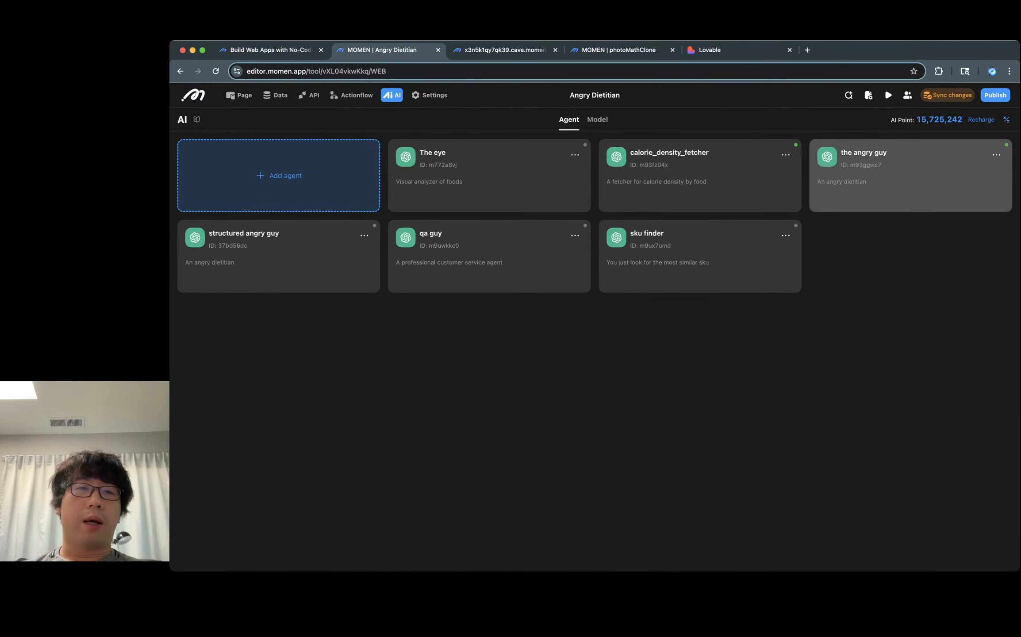
{"action": "left_click", "coordinate": [906, 177]}
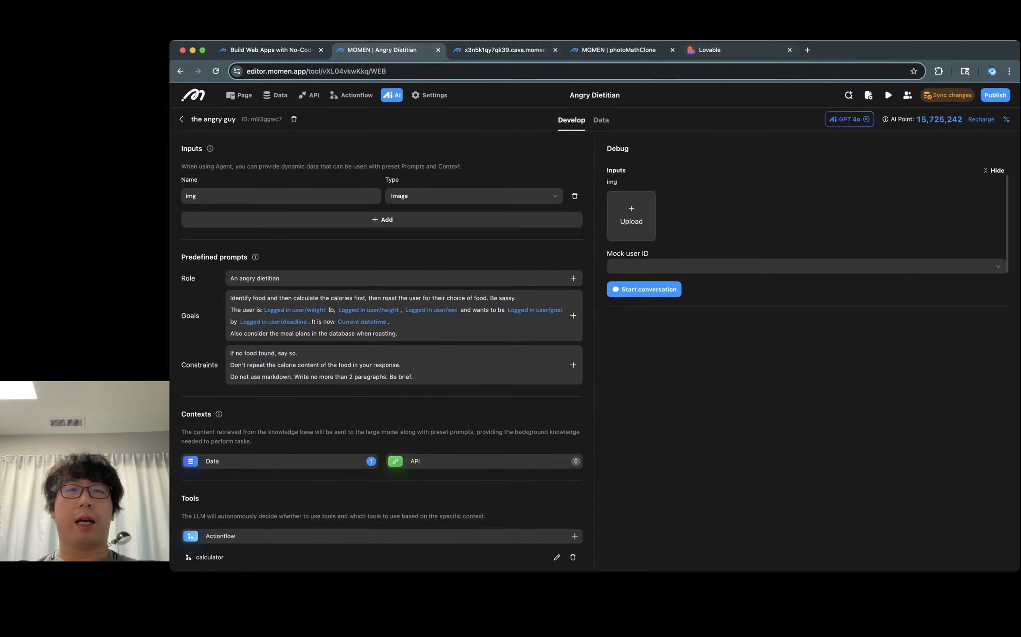
Step: Reopen the closed tab and review the Lovable prompt generator's form fields before returning to the agent
{"action": "key", "text": "super+shift+t"}
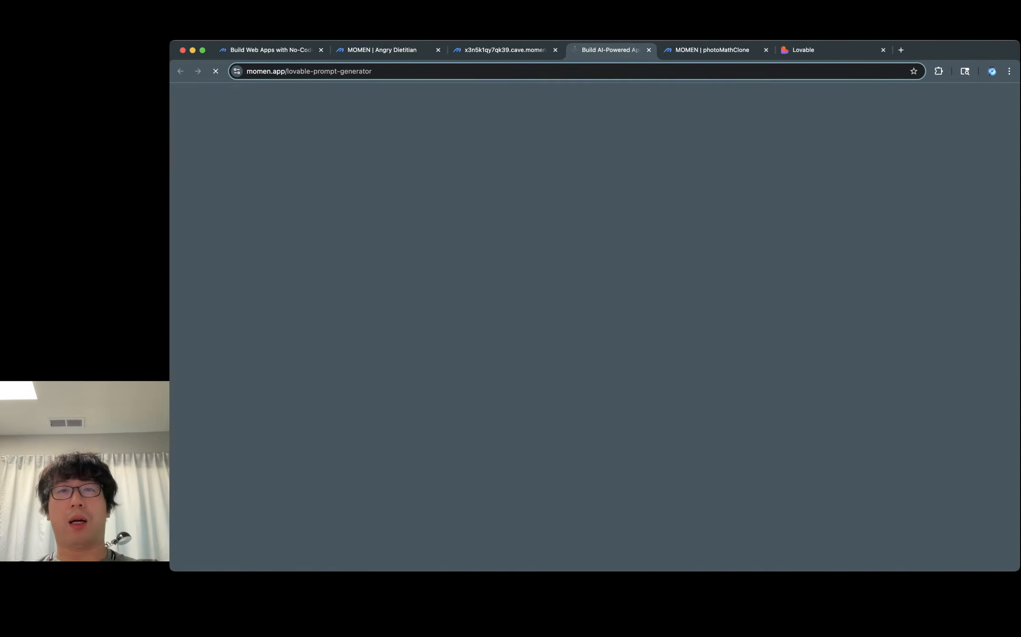
{"action": "left_click", "coordinate": [382, 50]}
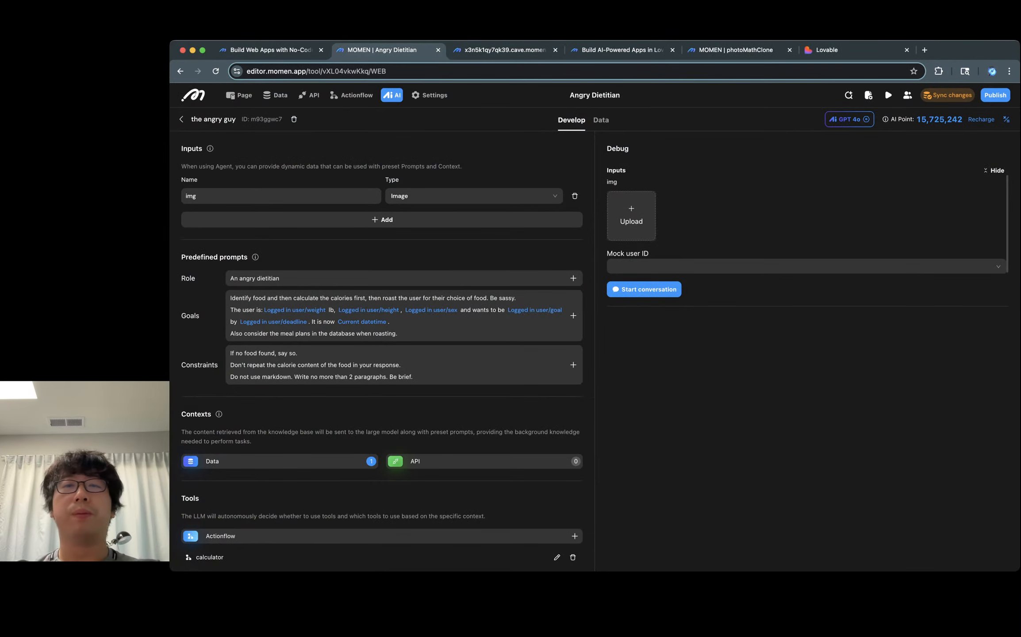
{"action": "left_click", "coordinate": [621, 50]}
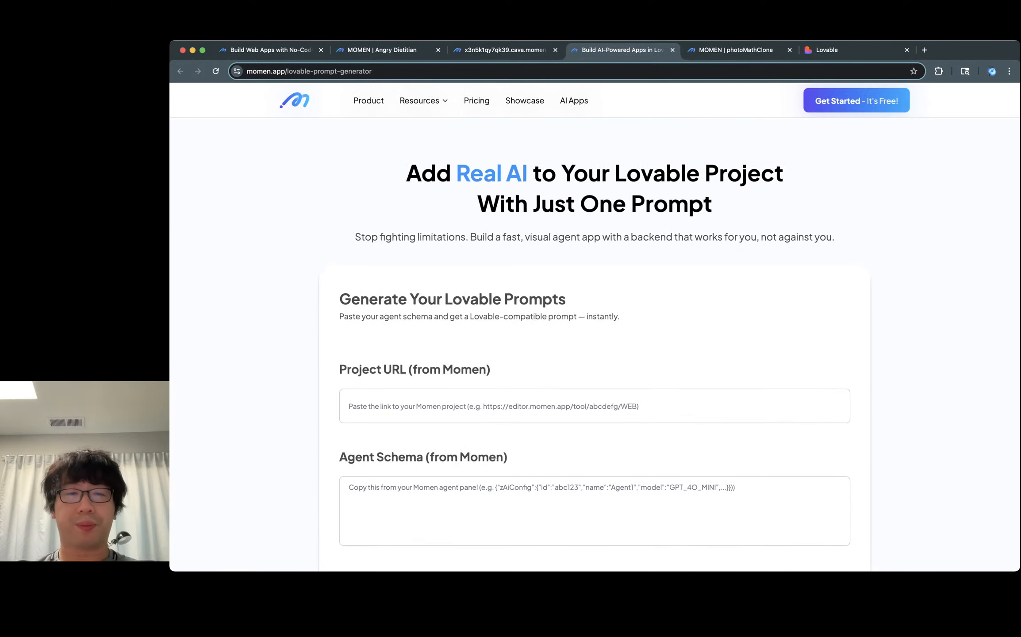
{"action": "scroll", "coordinate": [594, 327], "scroll_direction": "down", "scroll_amount": 4}
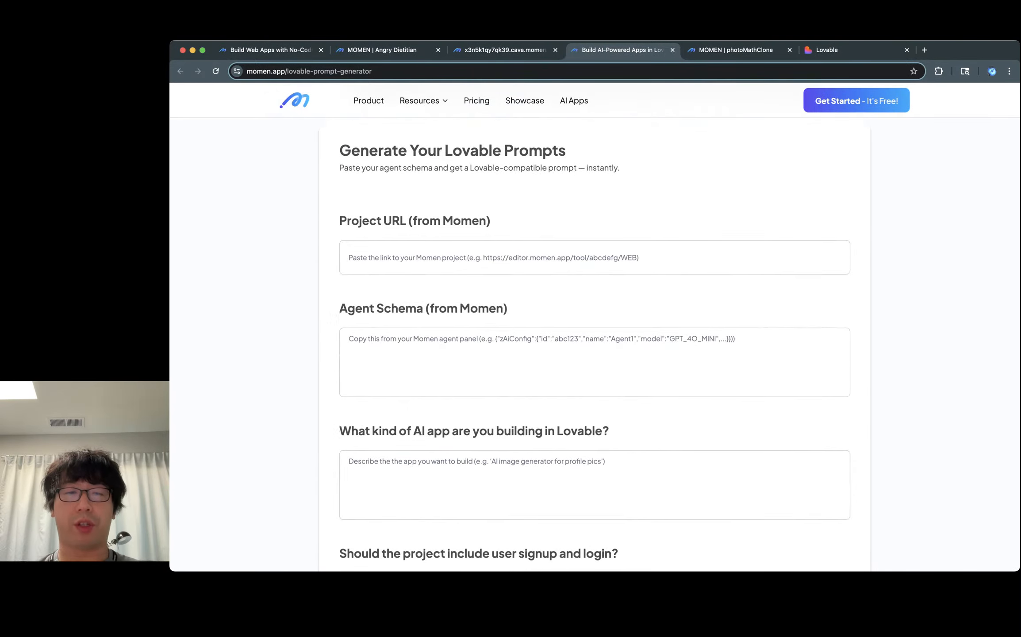
{"action": "scroll", "coordinate": [595, 327], "scroll_direction": "down", "scroll_amount": 2}
{"action": "scroll", "coordinate": [594, 327], "scroll_direction": "up", "scroll_amount": 3}
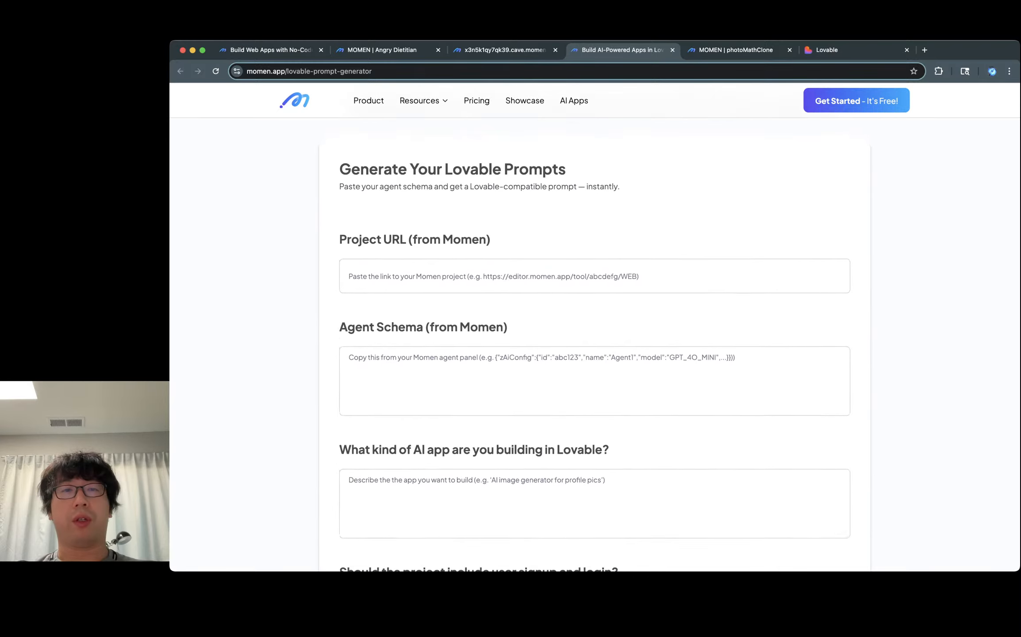
{"action": "scroll", "coordinate": [594, 328], "scroll_direction": "up", "scroll_amount": 3}
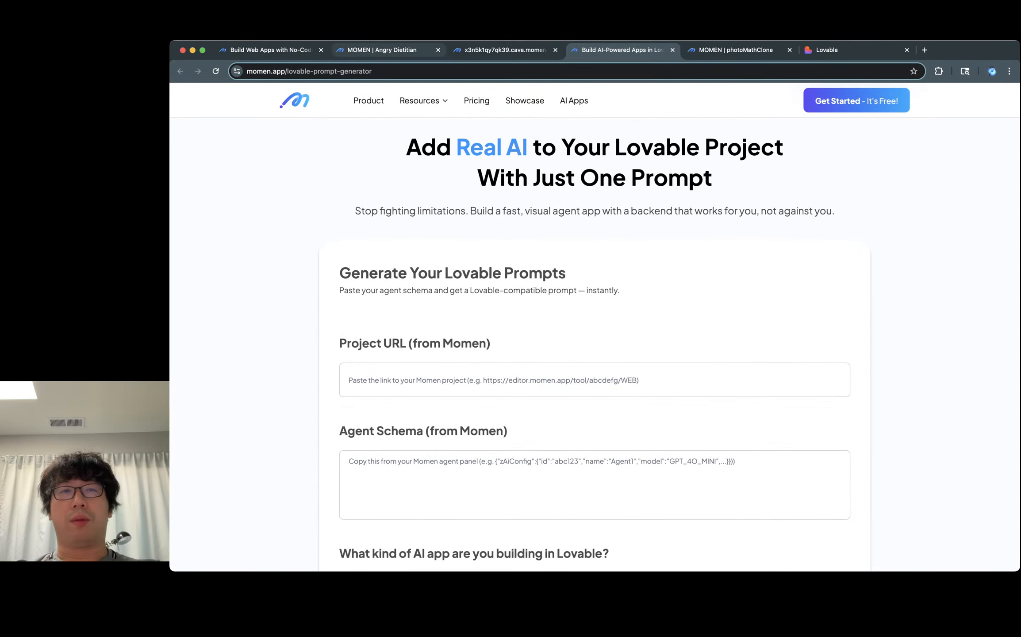
{"action": "left_click", "coordinate": [382, 50]}
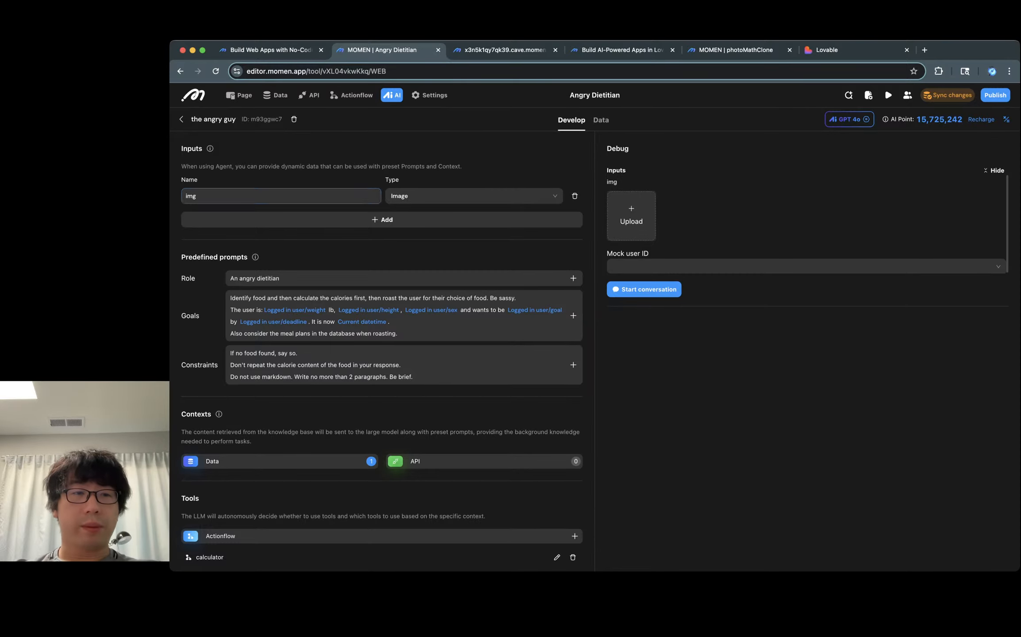
Step: Review the agent's prompts, contexts, tools and the data tables selected as its data context
{"action": "scroll", "coordinate": [381, 347], "scroll_direction": "down", "scroll_amount": 3}
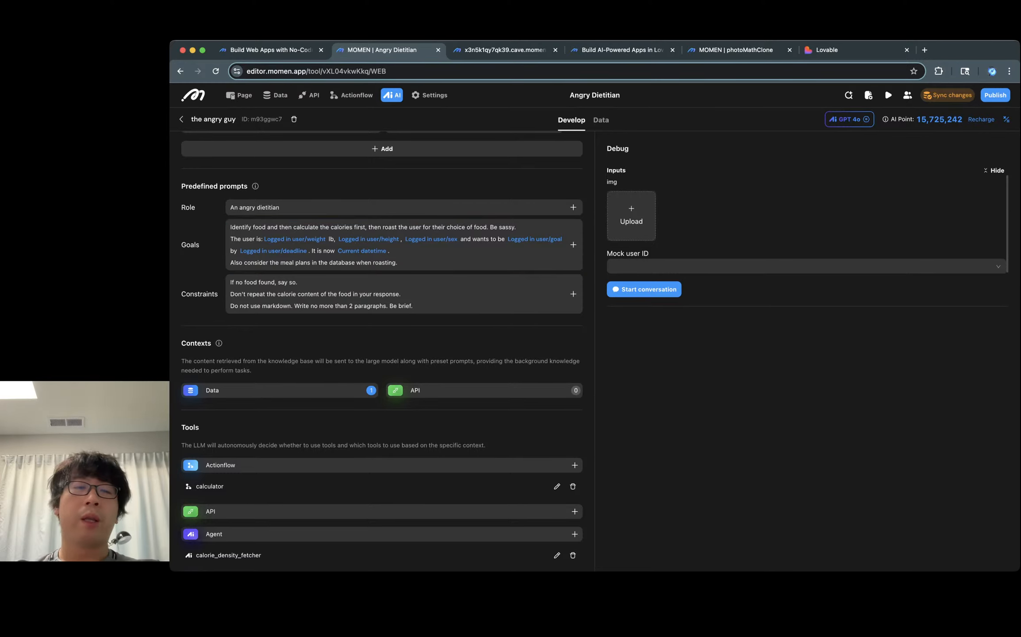
{"action": "scroll", "coordinate": [382, 442], "scroll_direction": "down", "scroll_amount": 3}
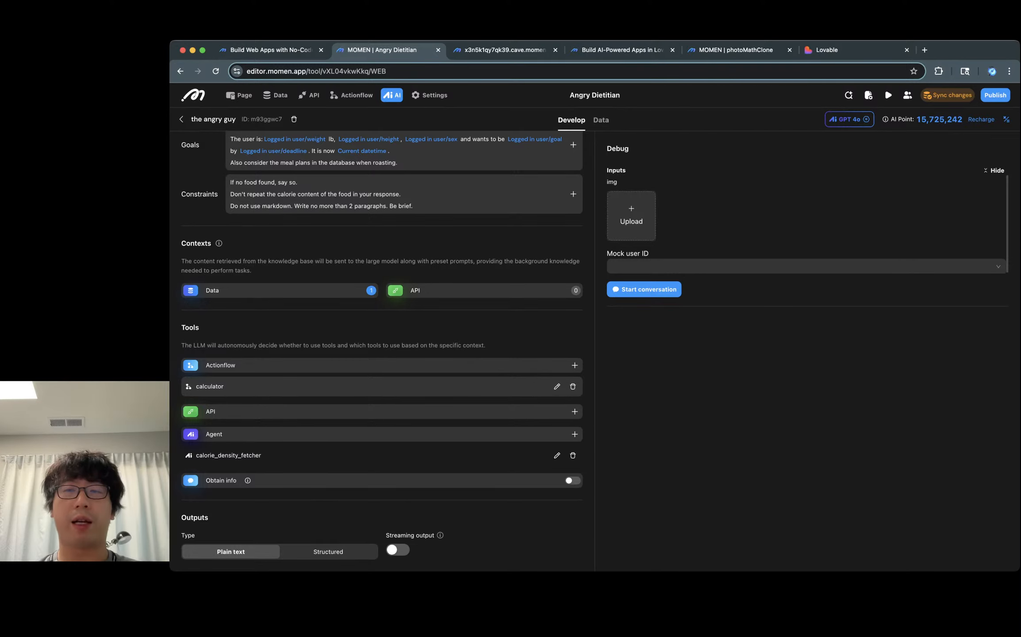
{"action": "scroll", "coordinate": [382, 353], "scroll_direction": "up", "scroll_amount": 4}
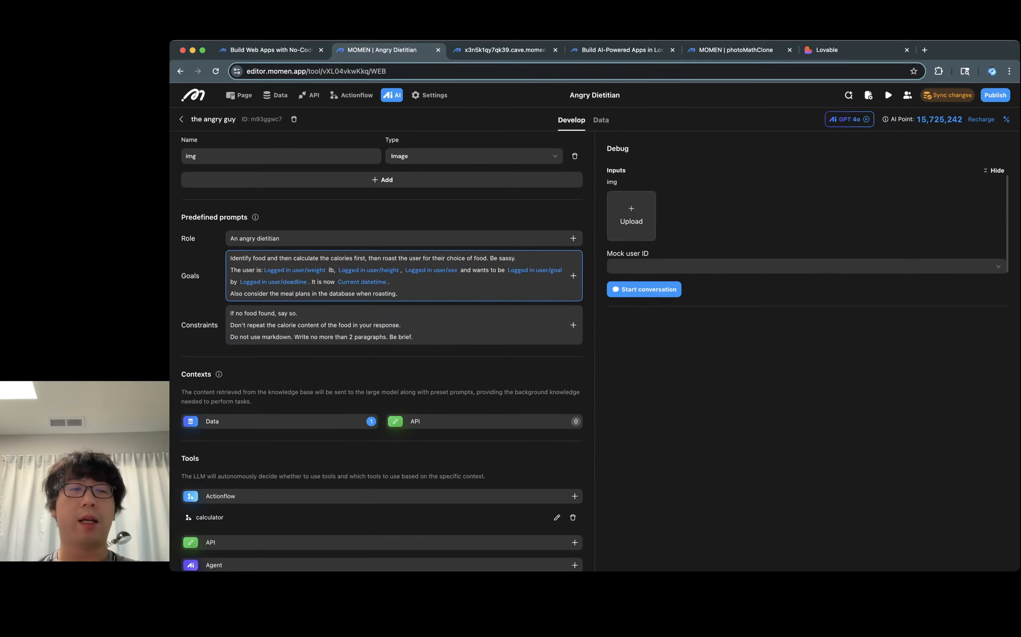
{"action": "scroll", "coordinate": [382, 350], "scroll_direction": "down", "scroll_amount": 5}
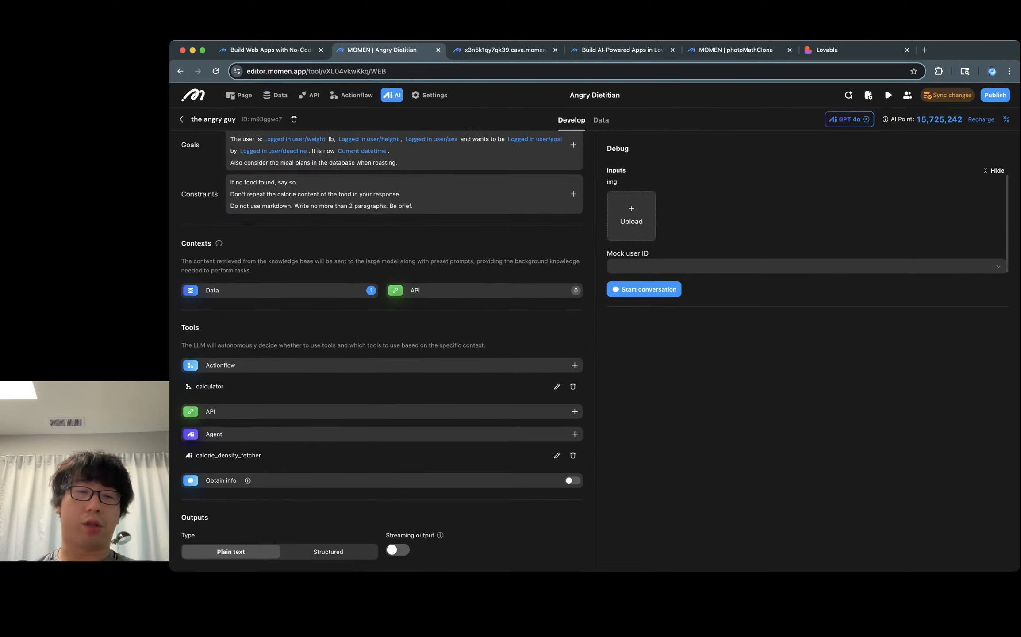
{"action": "left_click", "coordinate": [280, 291]}
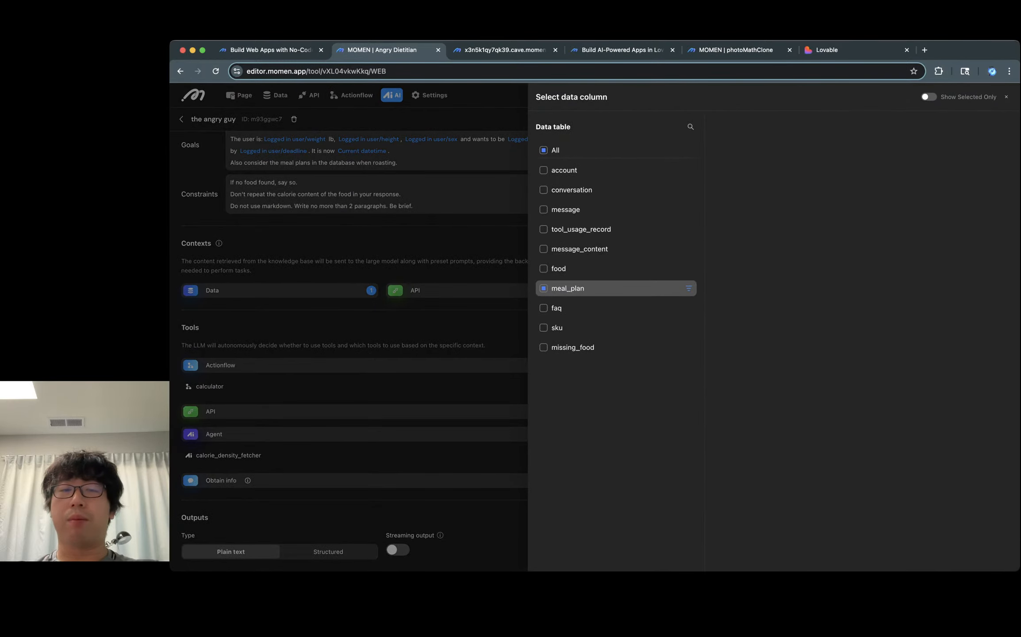
{"action": "key", "text": "Escape"}
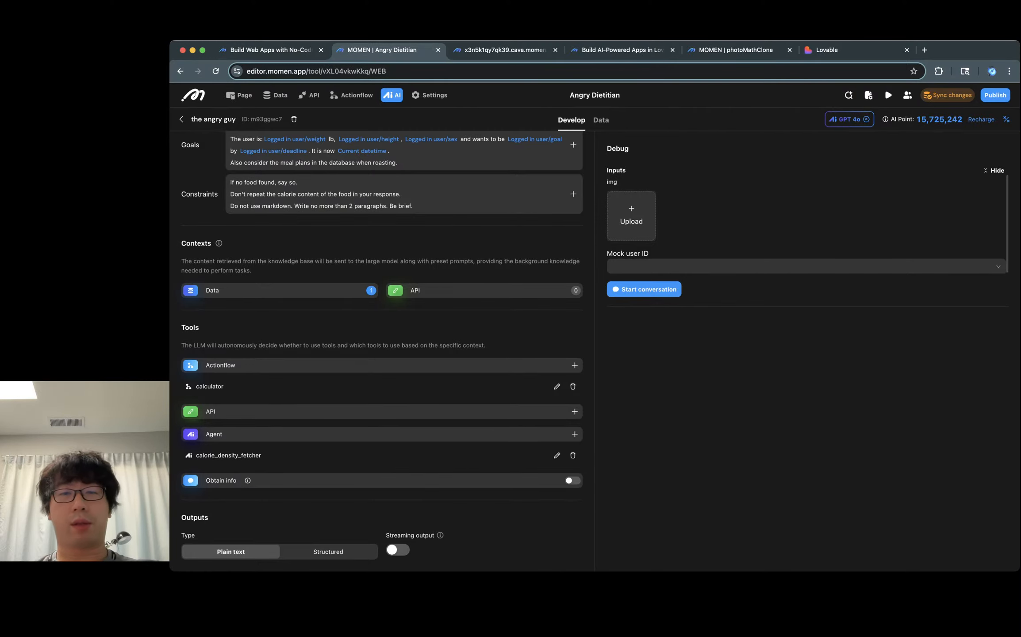
Step: Upload a food photo as the debug img input
{"action": "scroll", "coordinate": [382, 349], "scroll_direction": "up", "scroll_amount": 6}
{"action": "left_click", "coordinate": [631, 216]}
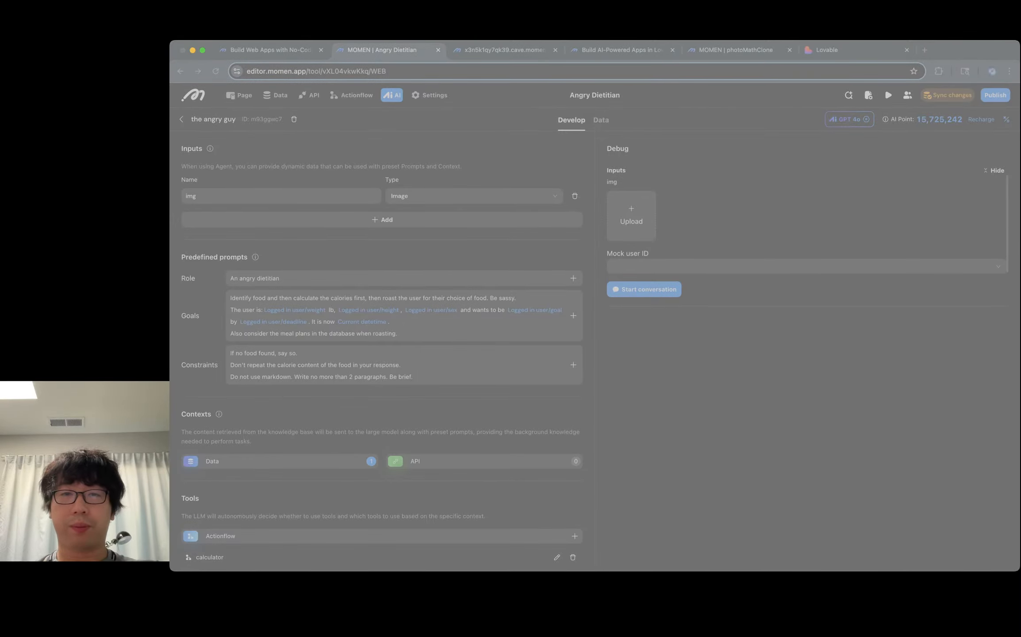
{"action": "key", "text": "Return"}
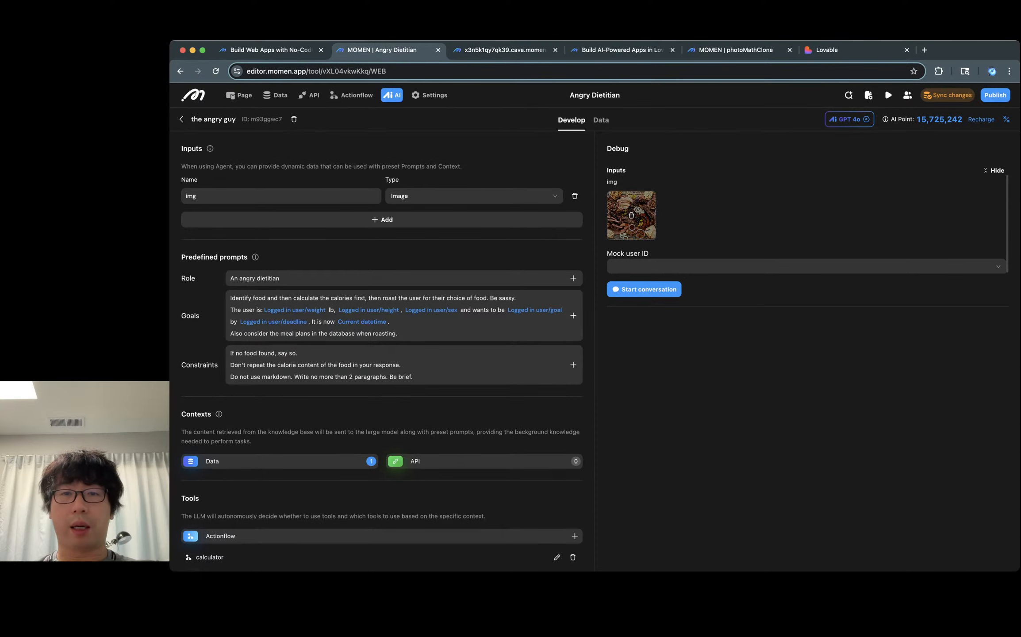
Step: Select the first mock user ID from the list and start a debug conversation
{"action": "left_click", "coordinate": [663, 265]}
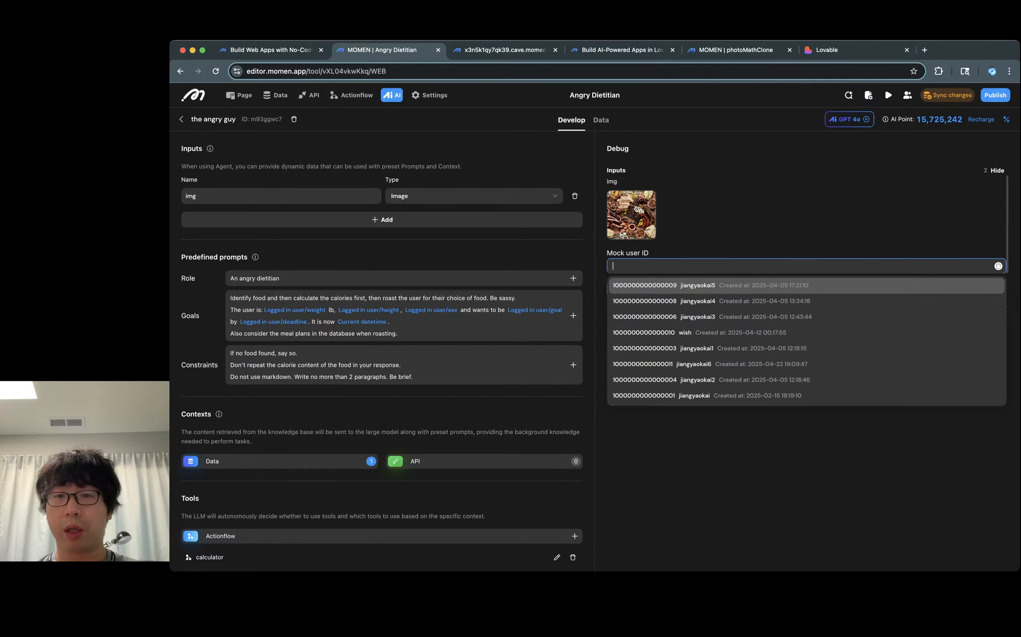
{"action": "left_click", "coordinate": [645, 286]}
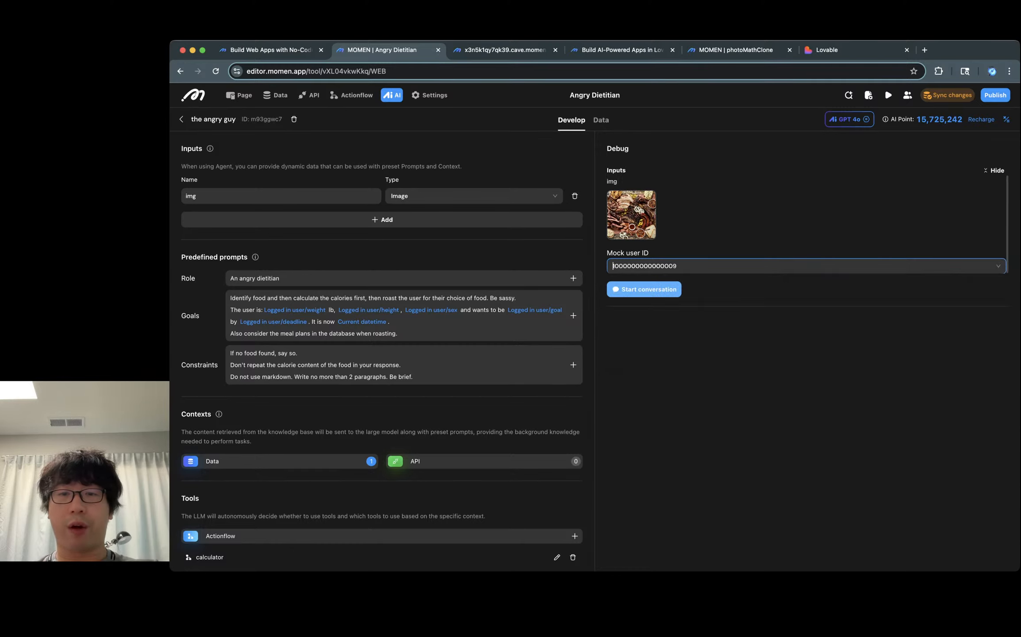
{"action": "left_click", "coordinate": [645, 289]}
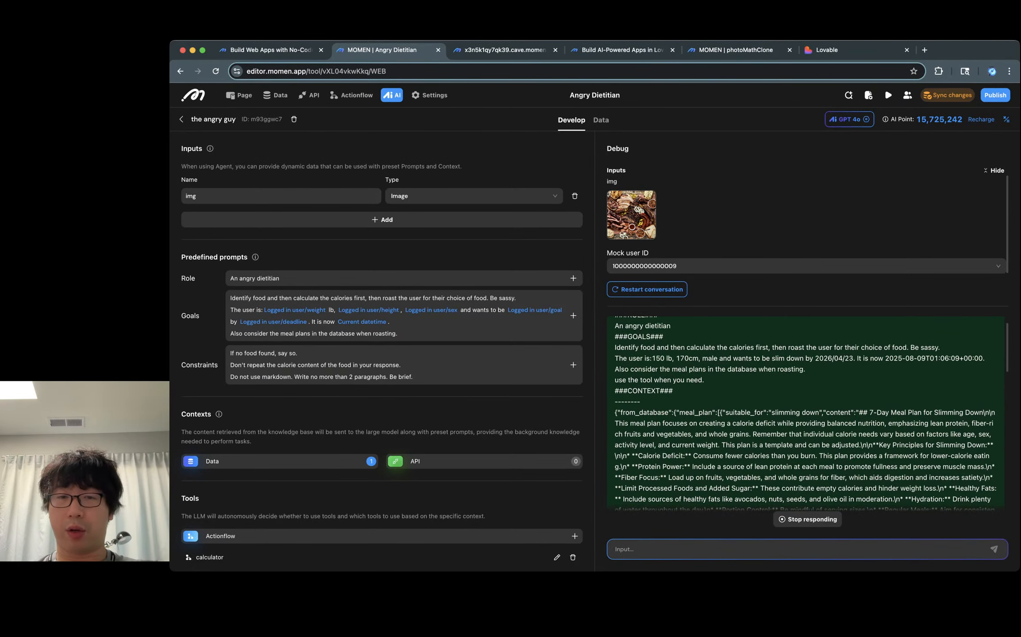
Step: Highlight the resolved user details and goal deadline in the generated debug prompt
{"action": "left_click_drag", "start_coordinate": [624, 348], "coordinate": [708, 380]}
{"action": "left_click", "coordinate": [707, 380]}
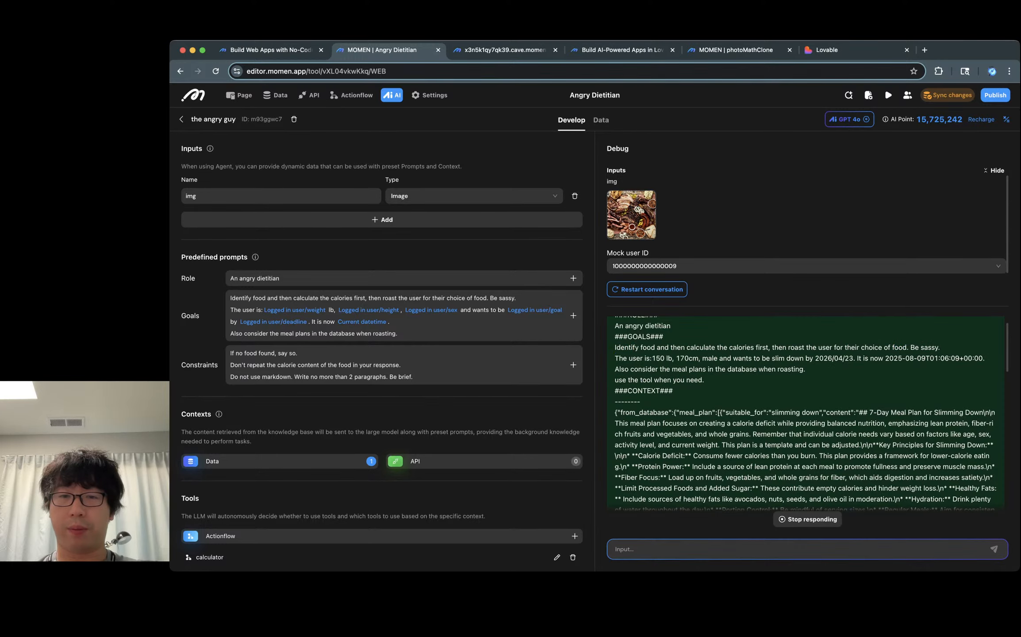
{"action": "left_click_drag", "start_coordinate": [651, 358], "coordinate": [701, 493]}
{"action": "left_click", "coordinate": [702, 493]}
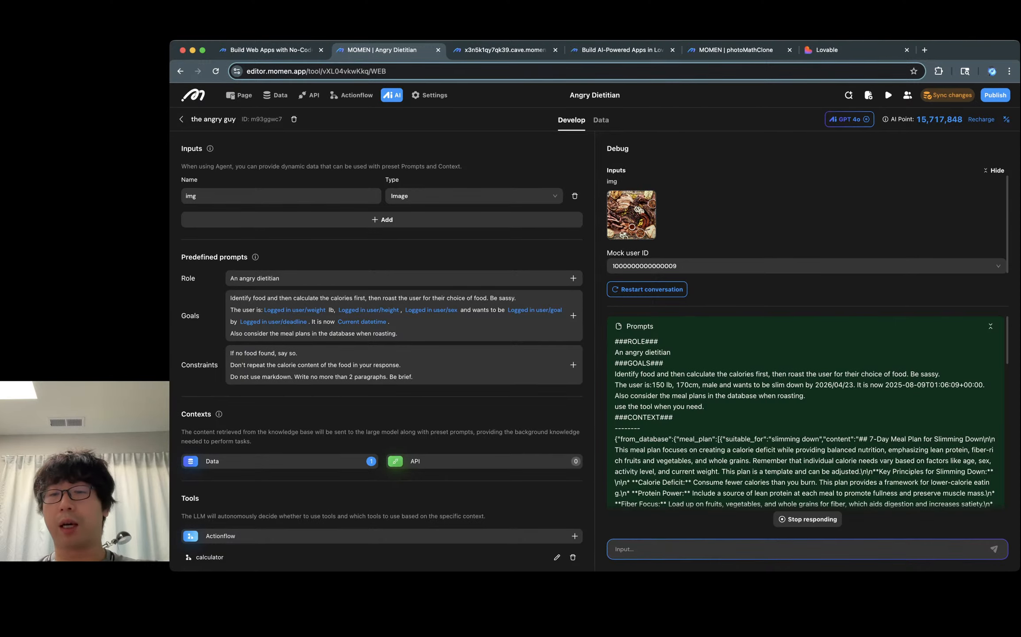
{"action": "left_click_drag", "start_coordinate": [813, 385], "coordinate": [855, 385]}
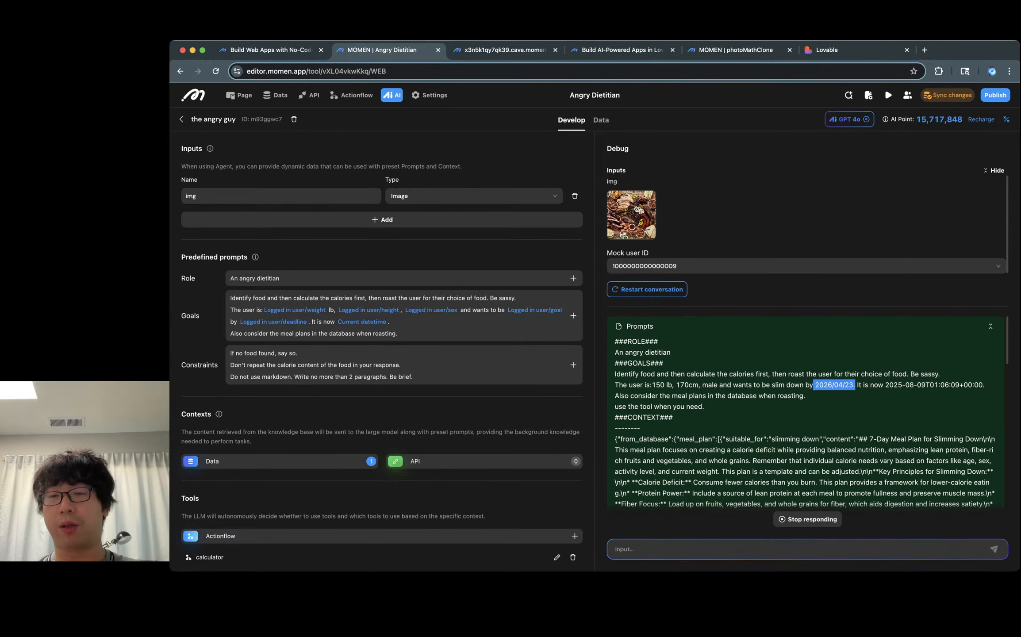
{"action": "left_click", "coordinate": [855, 385]}
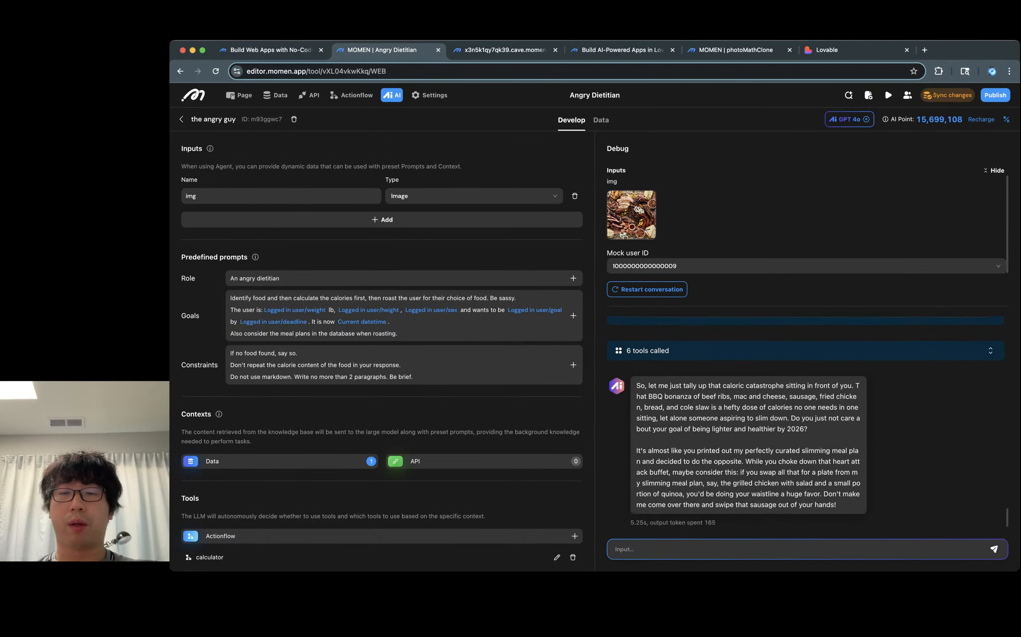
Step: Examine the calorie_density_fetcher tool calls with their requests and responses in the conversation
{"action": "scroll", "coordinate": [805, 420], "scroll_direction": "up", "scroll_amount": 20}
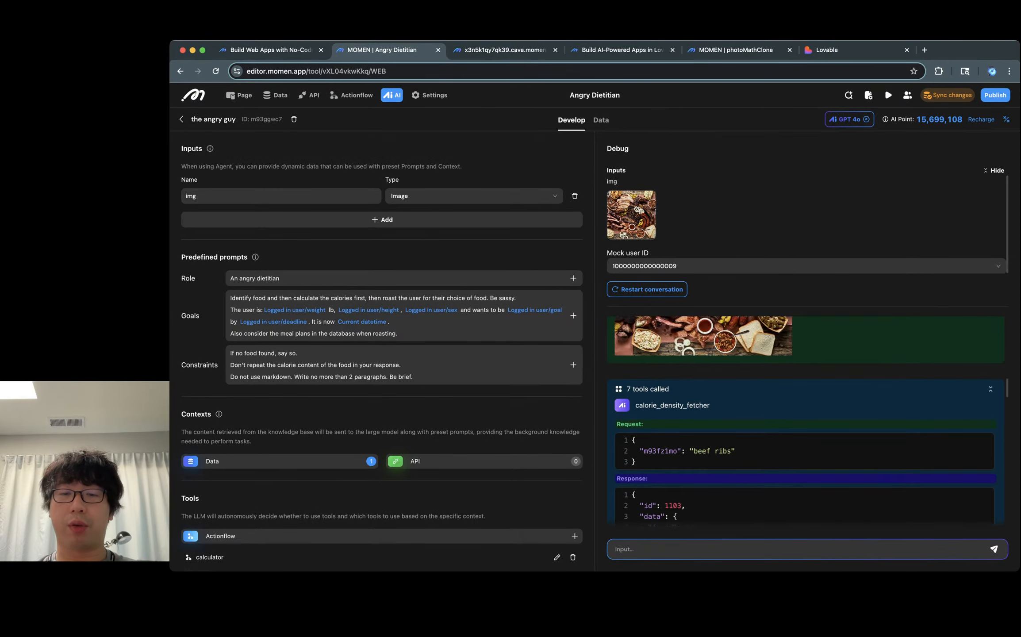
{"action": "scroll", "coordinate": [805, 420], "scroll_direction": "down", "scroll_amount": 3}
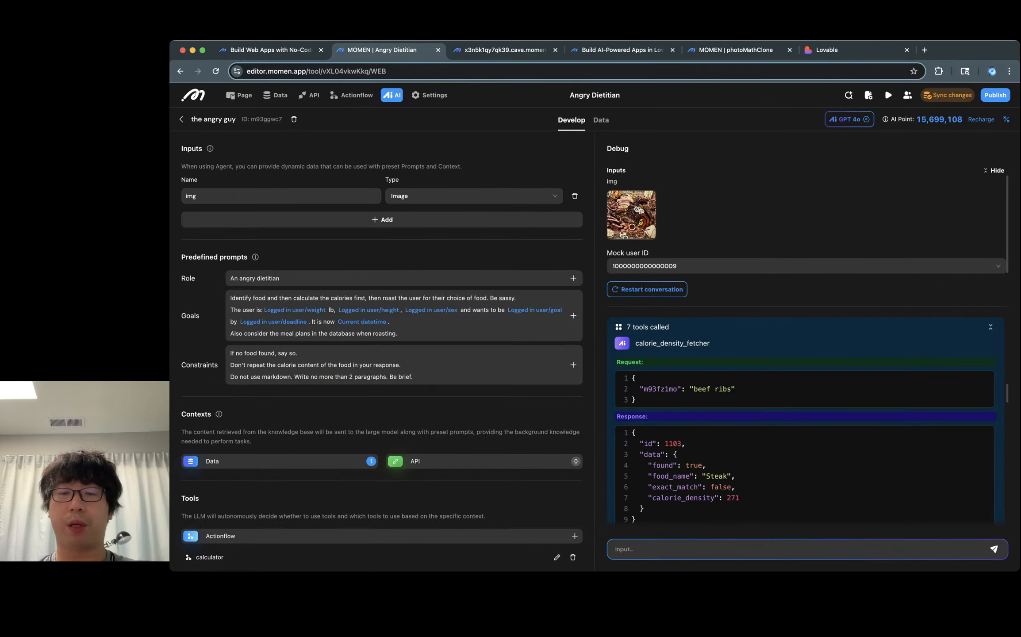
{"action": "left_click_drag", "start_coordinate": [706, 465], "coordinate": [633, 465]}
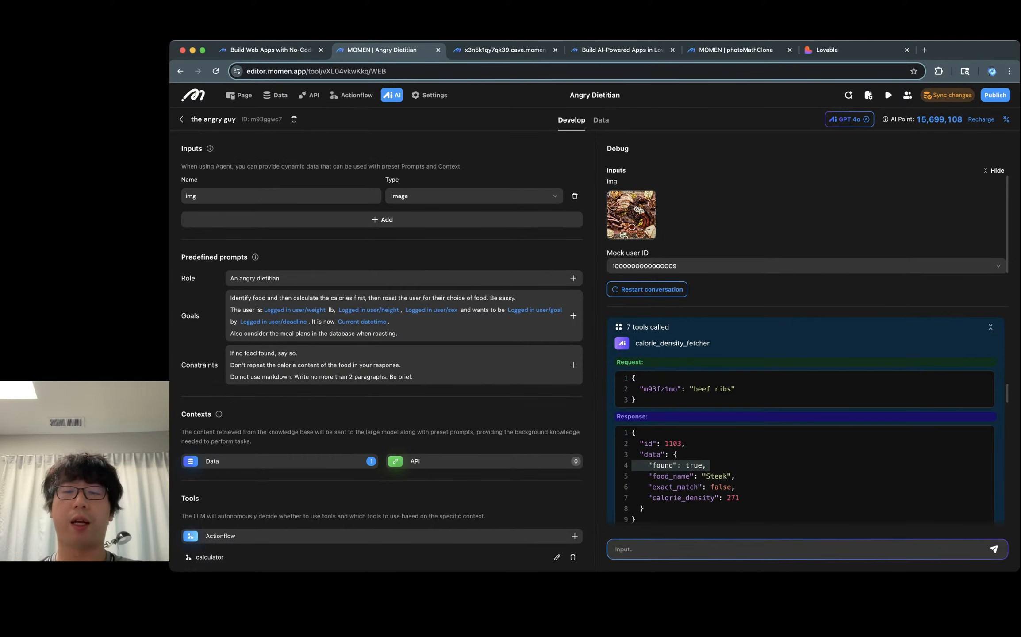
{"action": "left_click_drag", "start_coordinate": [739, 476], "coordinate": [633, 476]}
{"action": "scroll", "coordinate": [805, 420], "scroll_direction": "down", "scroll_amount": 6}
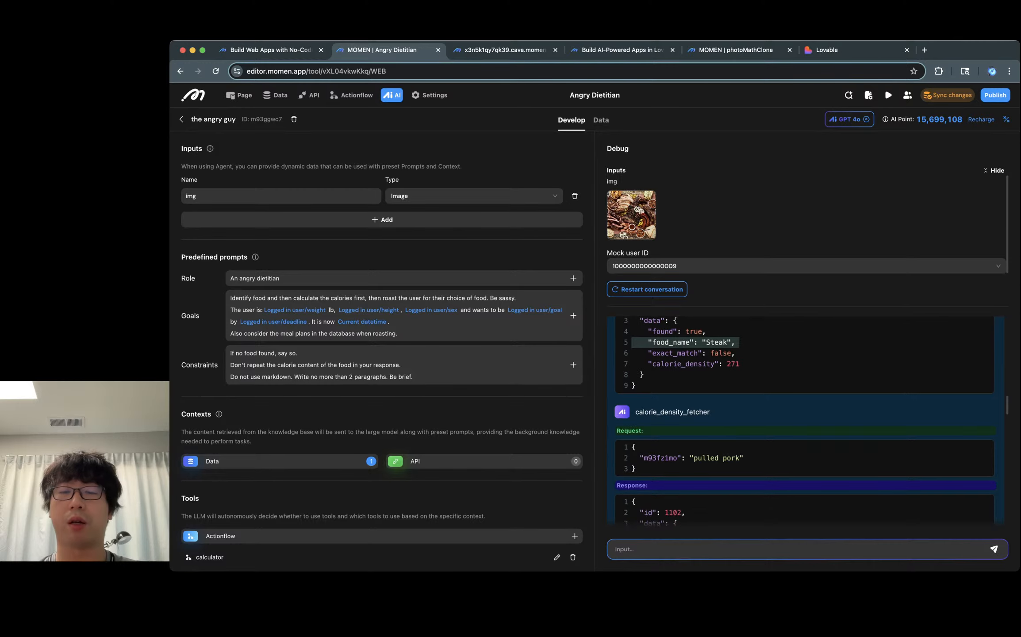
{"action": "scroll", "coordinate": [805, 420], "scroll_direction": "down", "scroll_amount": 5}
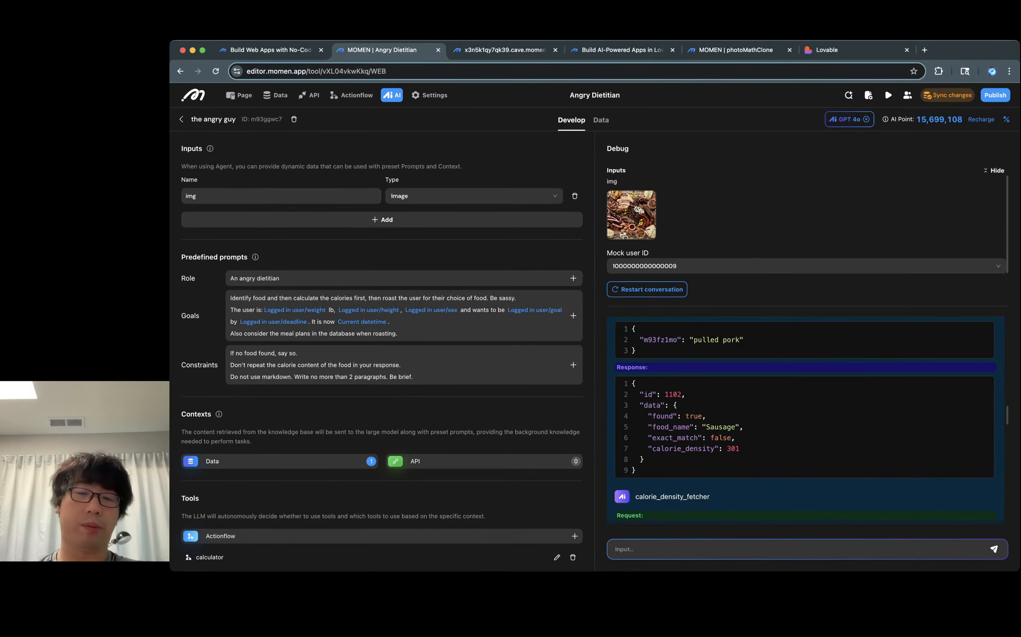
{"action": "left_click_drag", "start_coordinate": [746, 427], "coordinate": [632, 427]}
{"action": "scroll", "coordinate": [707, 427], "scroll_direction": "down", "scroll_amount": 10}
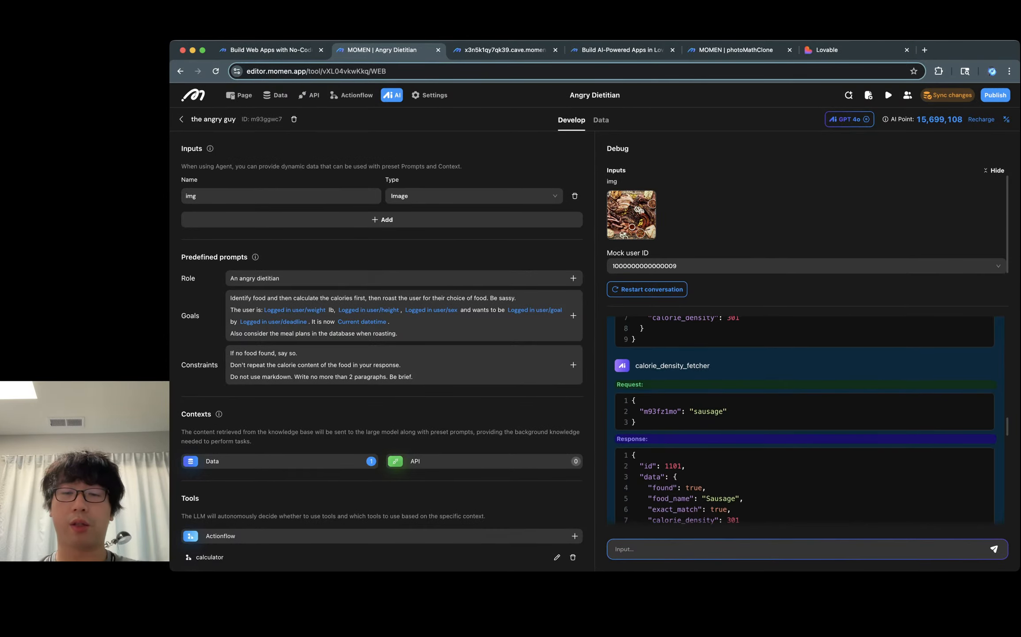
Step: Scroll through the remaining food lookups in the debug conversation down to the agent's final reply
{"action": "scroll", "coordinate": [805, 420], "scroll_direction": "down", "scroll_amount": 5}
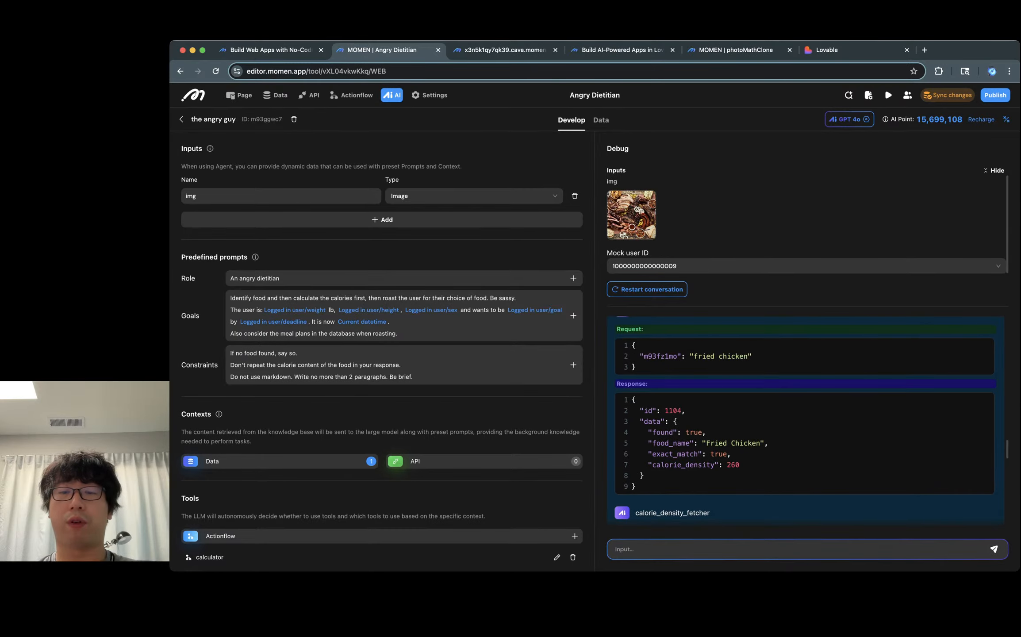
{"action": "scroll", "coordinate": [752, 443], "scroll_direction": "down", "scroll_amount": 5}
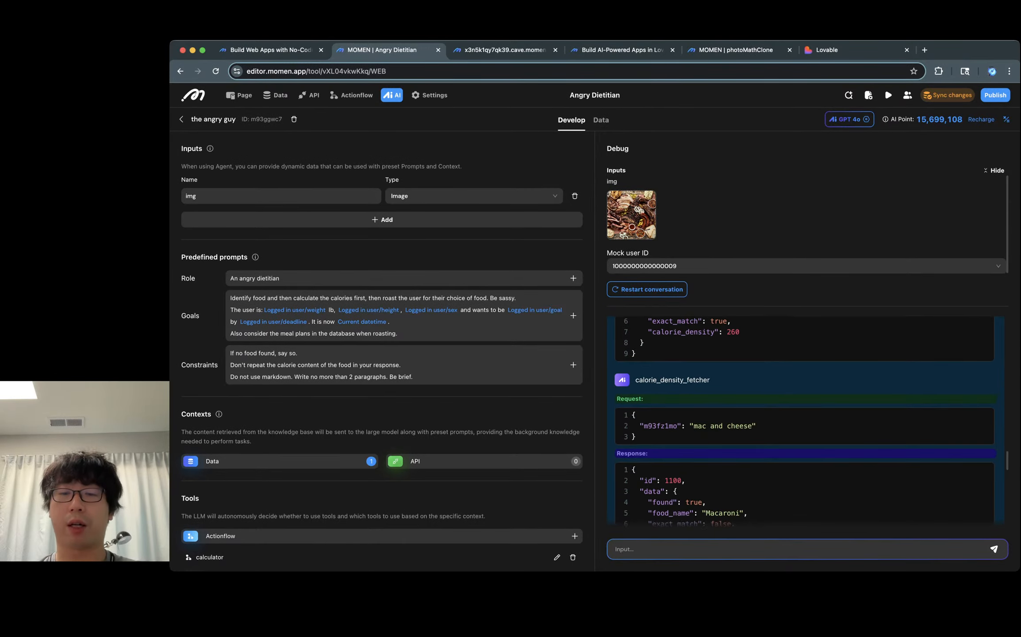
{"action": "scroll", "coordinate": [754, 425], "scroll_direction": "down", "scroll_amount": 10}
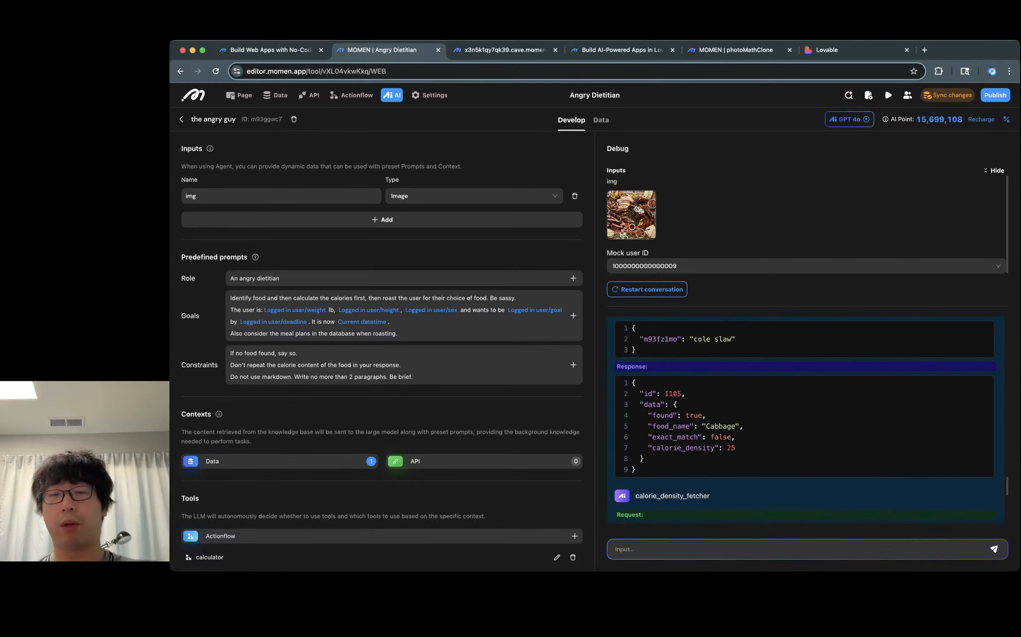
{"action": "double_click", "coordinate": [726, 419]}
{"action": "scroll", "coordinate": [727, 418], "scroll_direction": "down", "scroll_amount": 2}
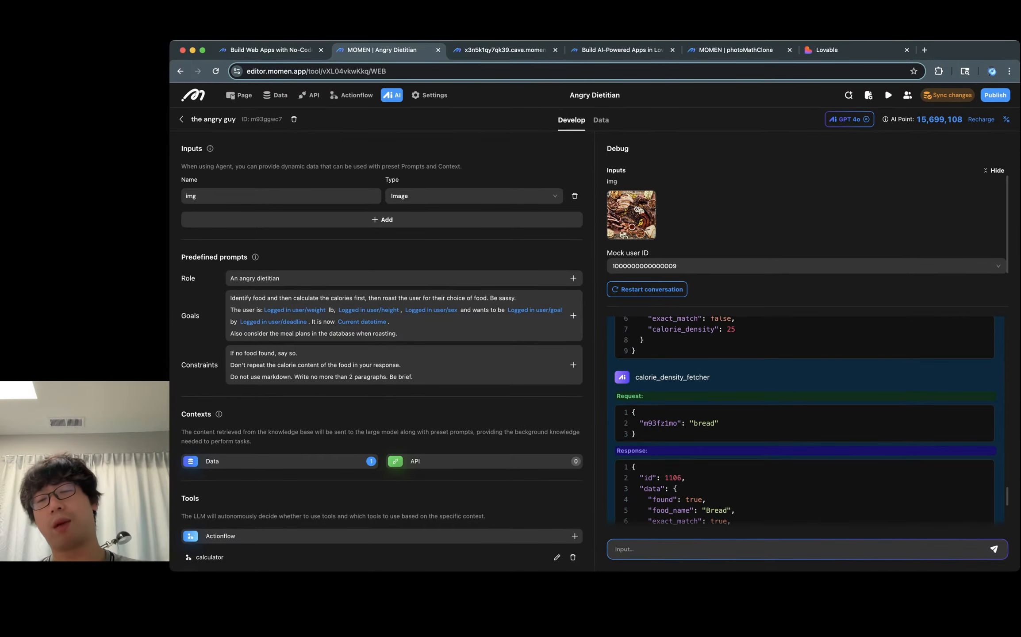
{"action": "scroll", "coordinate": [805, 420], "scroll_direction": "down", "scroll_amount": 5}
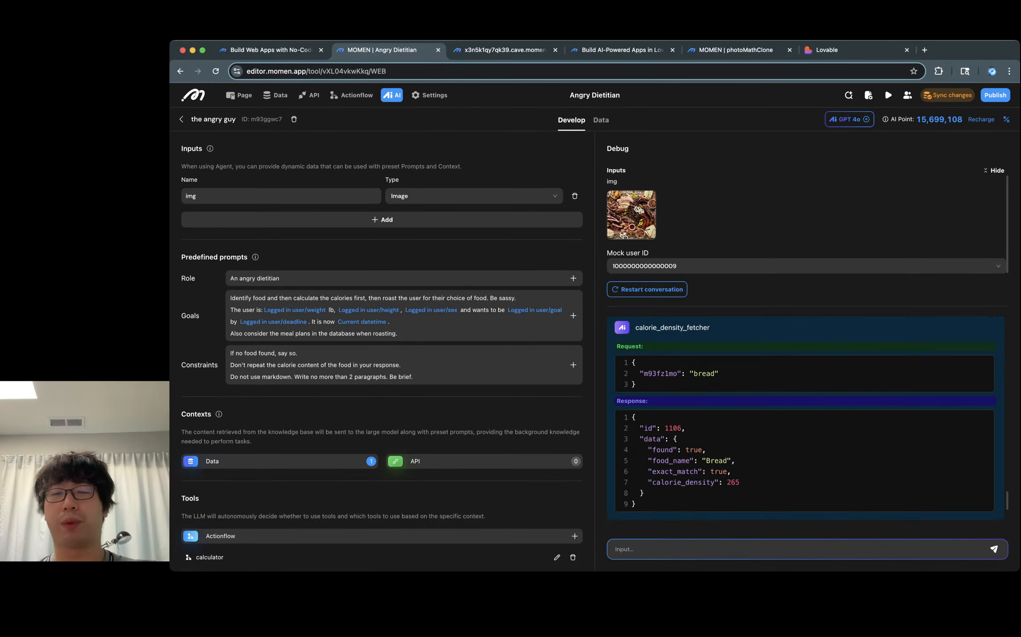
{"action": "scroll", "coordinate": [704, 373], "scroll_direction": "down", "scroll_amount": 6}
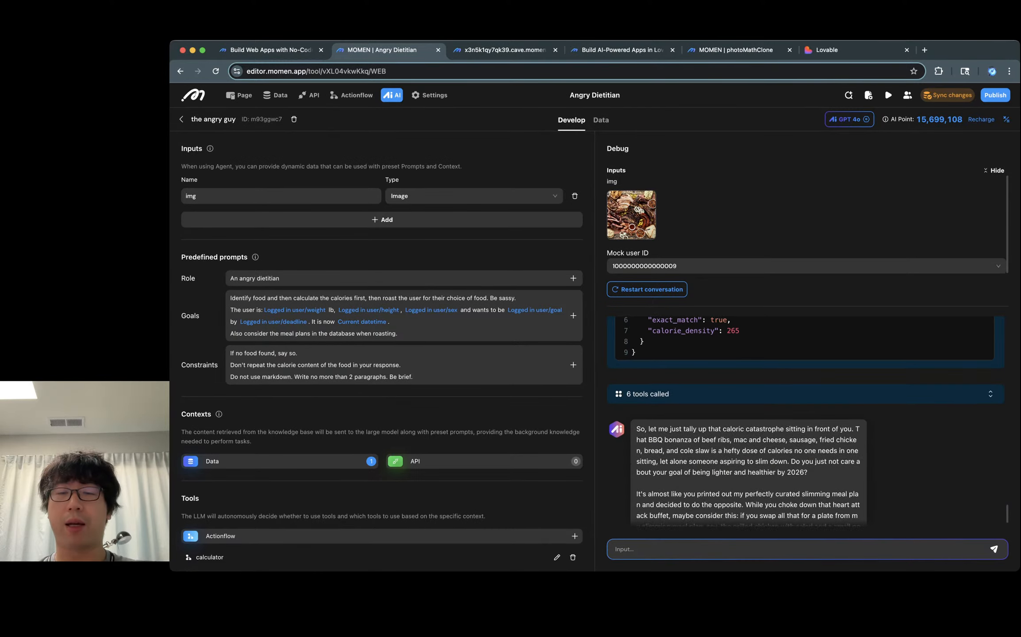
Step: Expand the six tool calls and inspect the calculator requests and responses, highlighting the mass value
{"action": "left_click", "coordinate": [707, 393]}
{"action": "scroll", "coordinate": [707, 393], "scroll_direction": "down", "scroll_amount": 10}
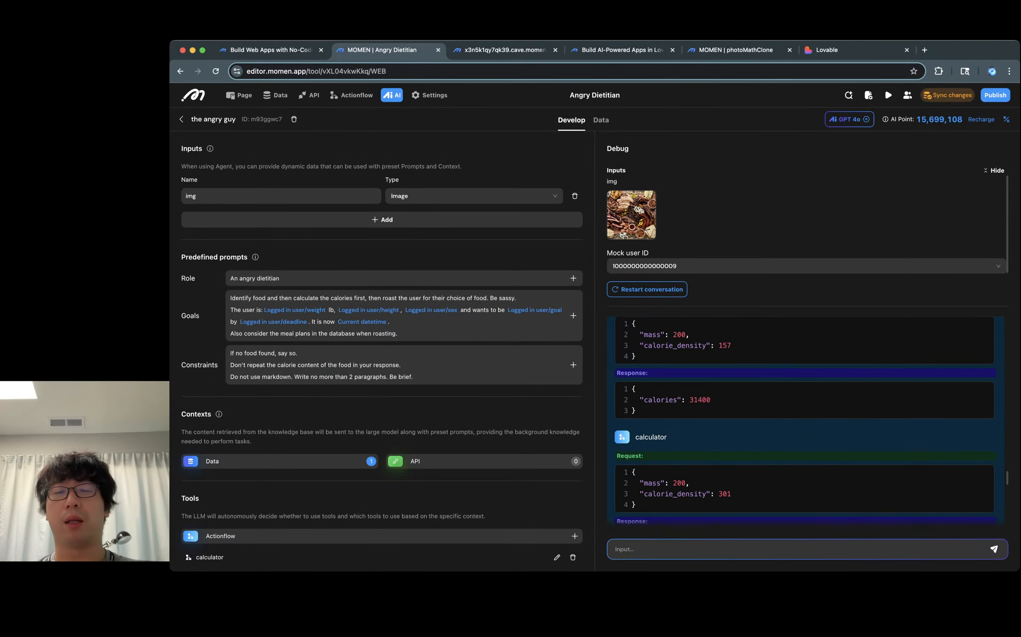
{"action": "scroll", "coordinate": [805, 420], "scroll_direction": "up", "scroll_amount": 10}
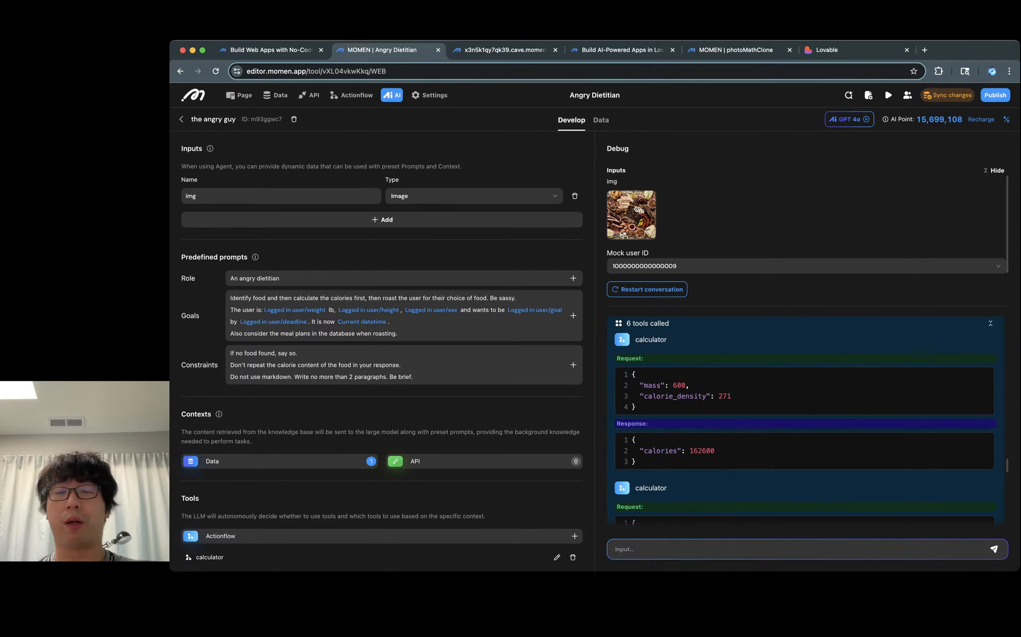
{"action": "double_click", "coordinate": [678, 385]}
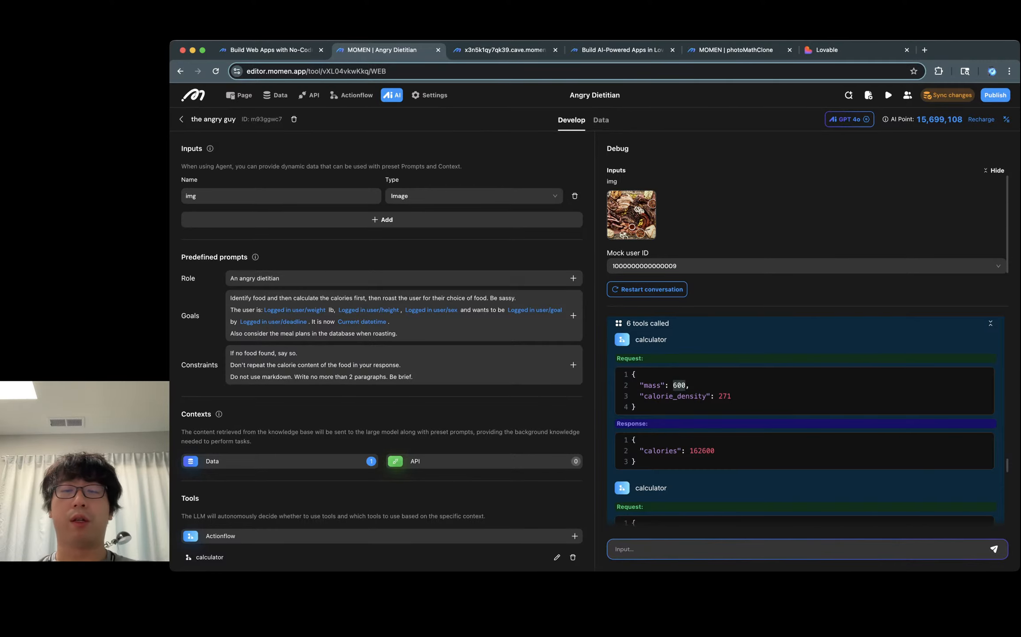
Step: Open the calculator tool's description dialog to review its mass and calorie_density inputs, then close it
{"action": "scroll", "coordinate": [382, 349], "scroll_direction": "down", "scroll_amount": 5}
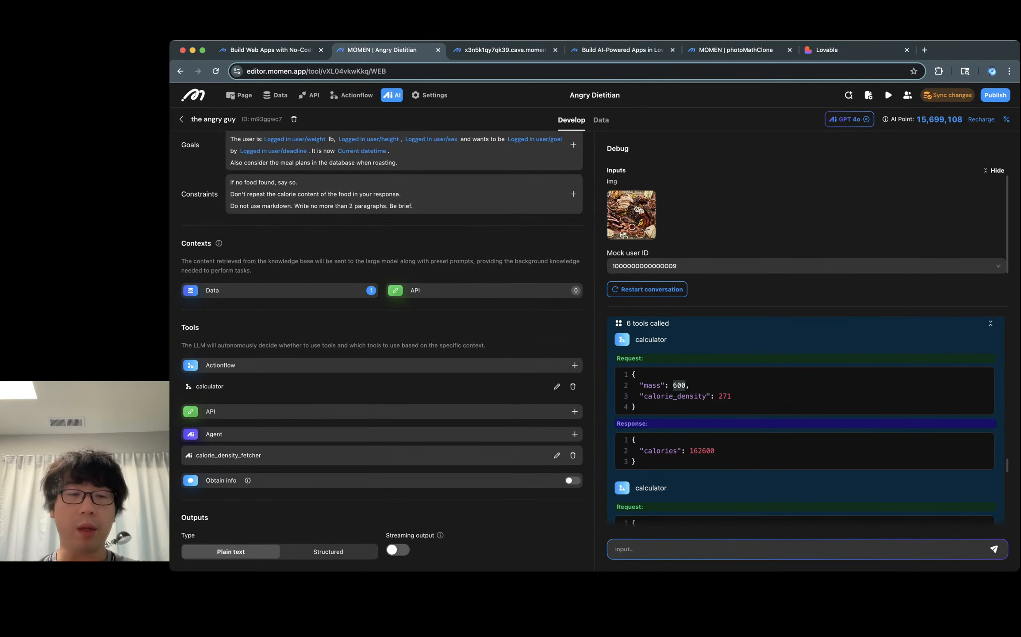
{"action": "left_click", "coordinate": [556, 386]}
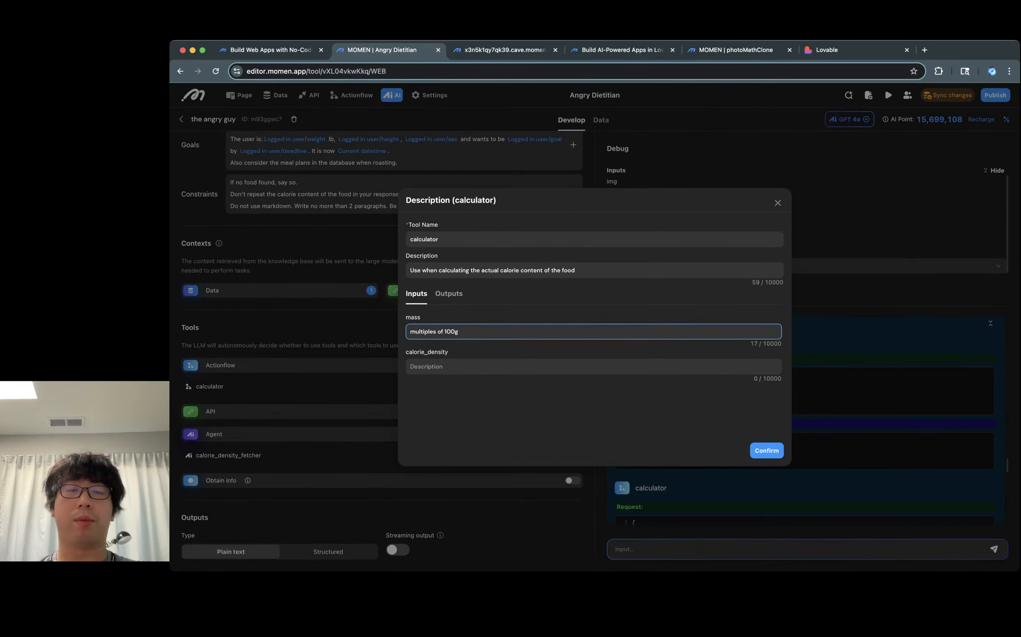
{"action": "left_click", "coordinate": [778, 202]}
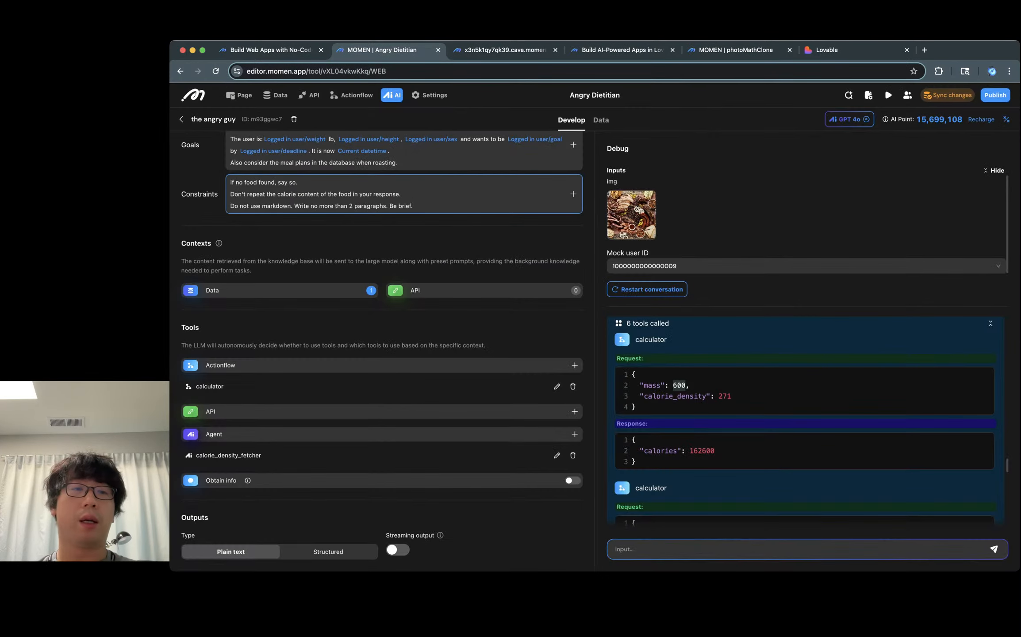
Step: Highlight the paragraphs of the agent's roast reply in the debug conversation
{"action": "scroll", "coordinate": [402, 254], "scroll_direction": "up", "scroll_amount": 3}
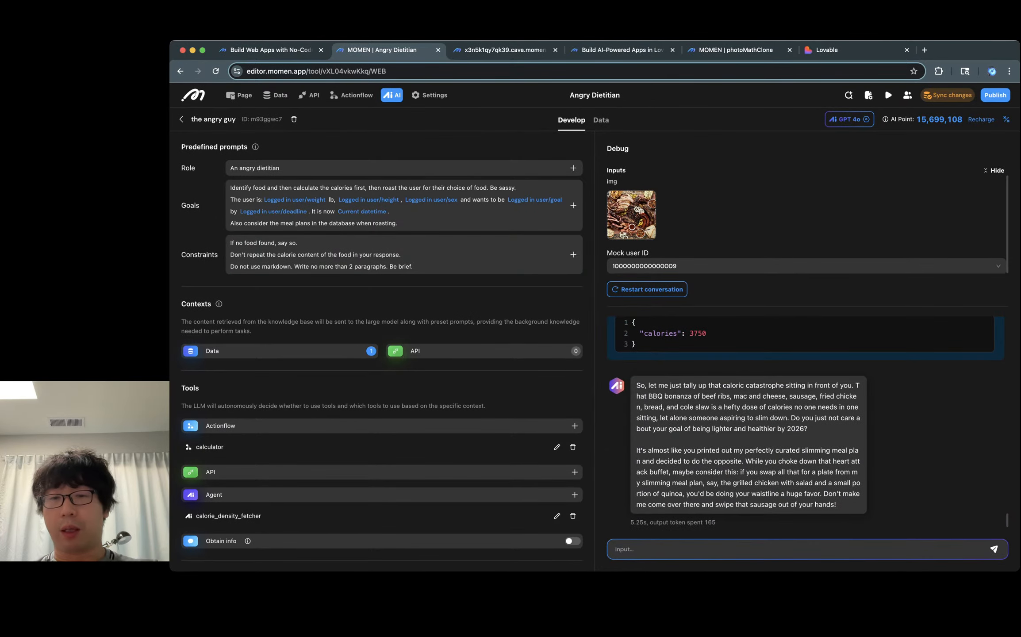
{"action": "triple_click", "coordinate": [802, 407]}
{"action": "triple_click", "coordinate": [814, 482]}
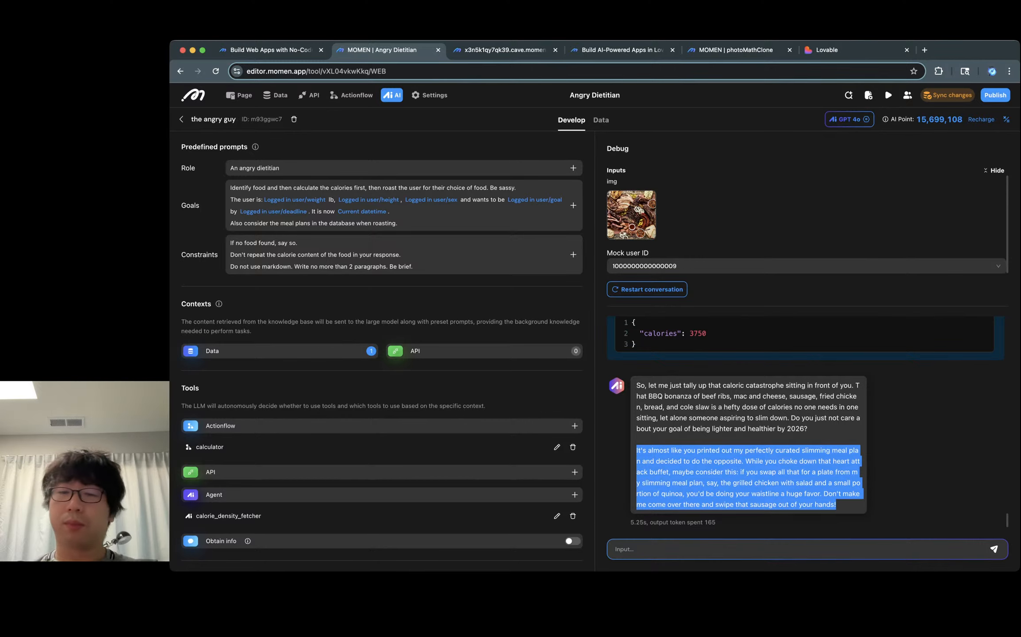
{"action": "left_click", "coordinate": [814, 483]}
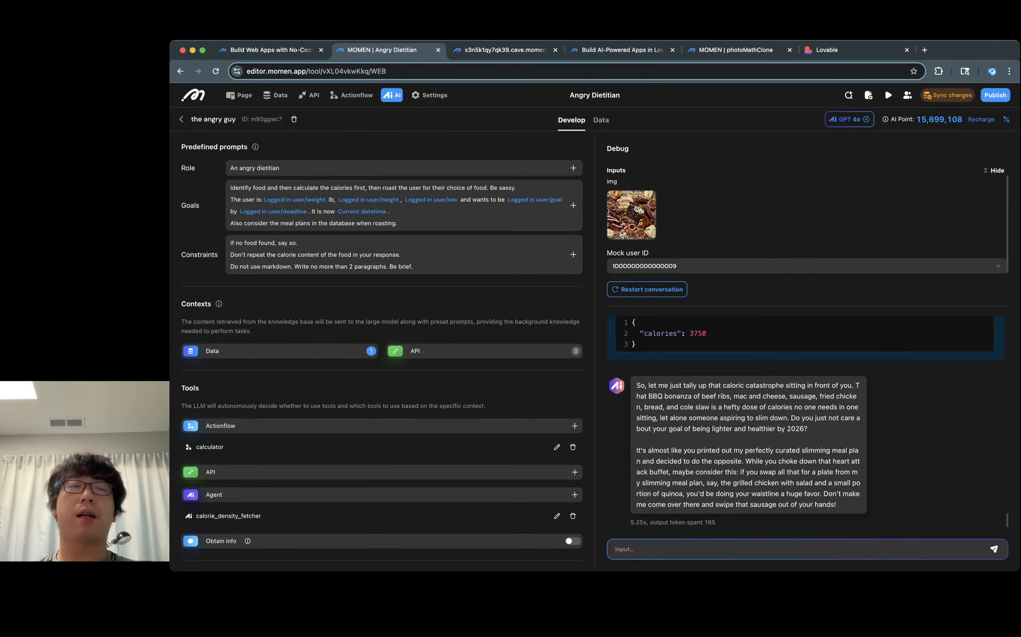
Step: Enter the latest mock user's username in the deployed app's sign-up form, checking it against the mock user list
{"action": "left_click", "coordinate": [505, 50]}
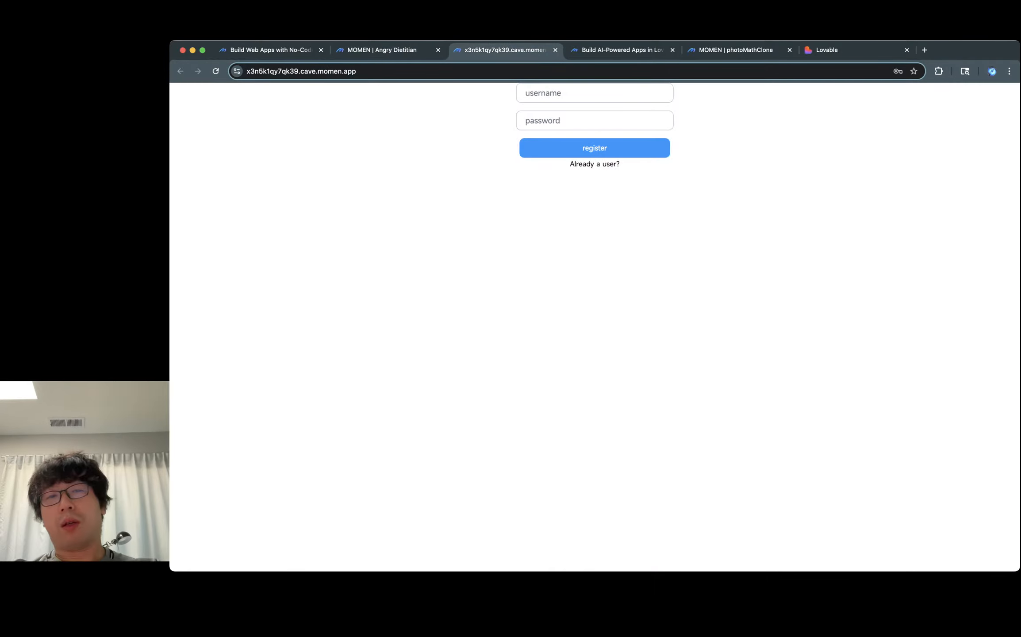
{"action": "left_click", "coordinate": [382, 50]}
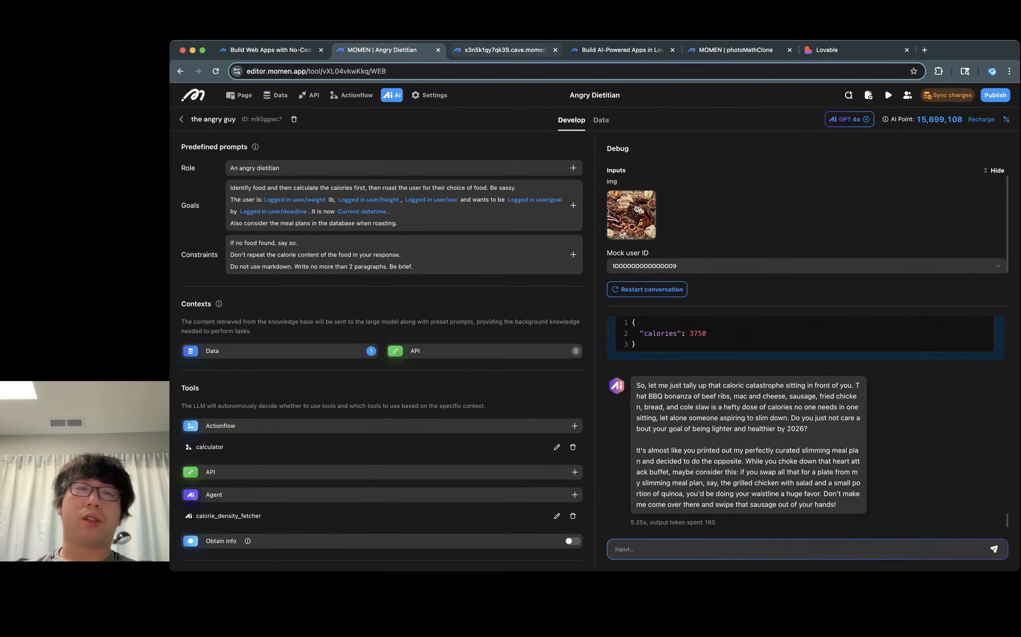
{"action": "left_click", "coordinate": [505, 50]}
{"action": "left_click", "coordinate": [527, 93]}
{"action": "type", "text": "jiangyaok"}
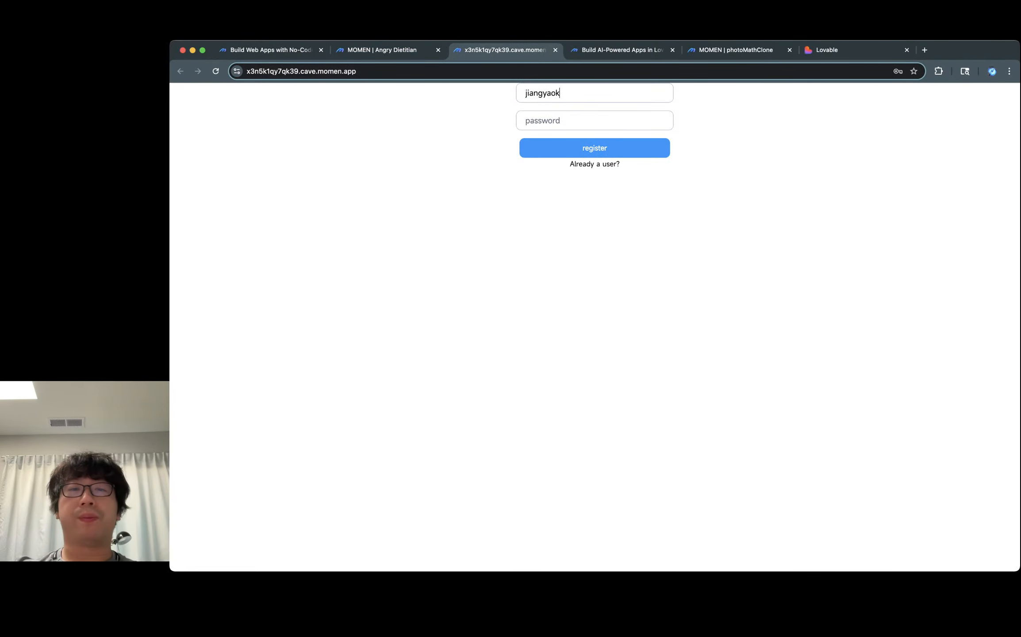
{"action": "type", "text": "ai5"}
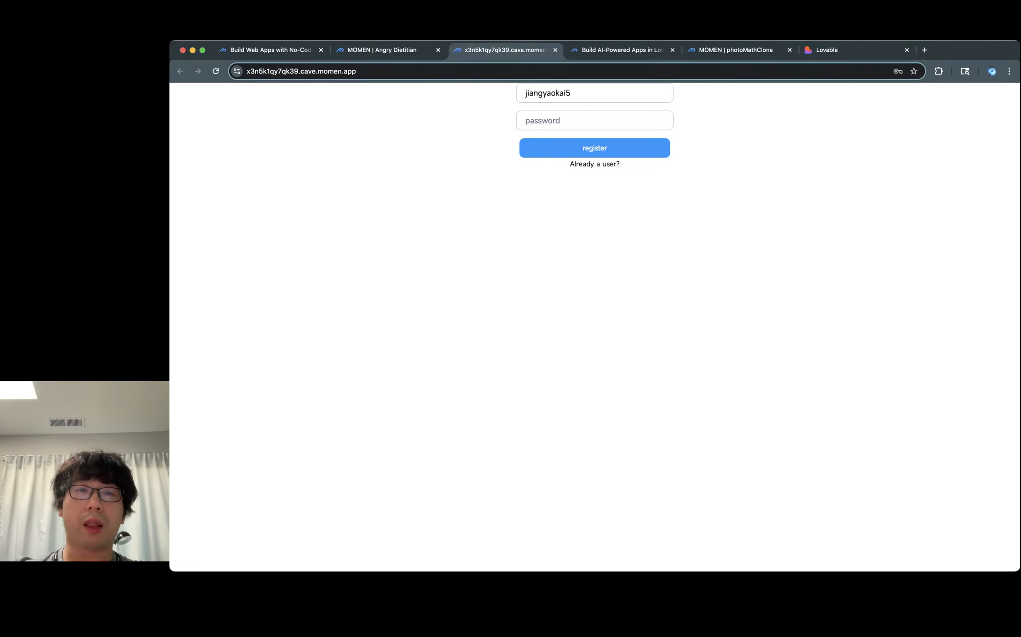
{"action": "left_click", "coordinate": [381, 50]}
{"action": "left_click", "coordinate": [804, 267]}
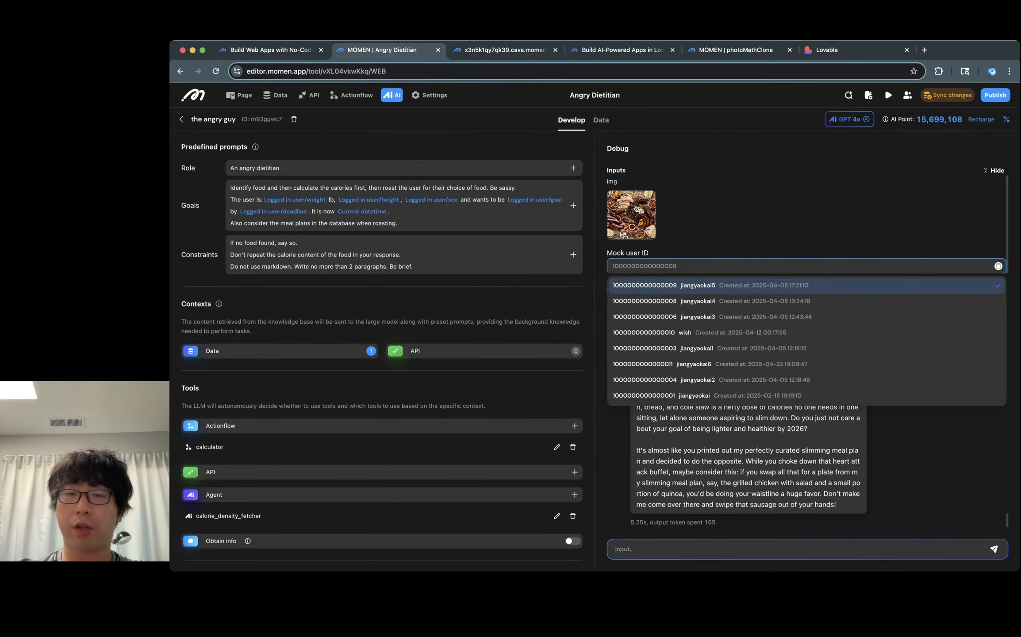
Step: Enter the account password in the deployed app's password field
{"action": "left_click", "coordinate": [504, 50]}
{"action": "key", "text": "Tab"}
{"action": "type", "text": "•••••••••"}
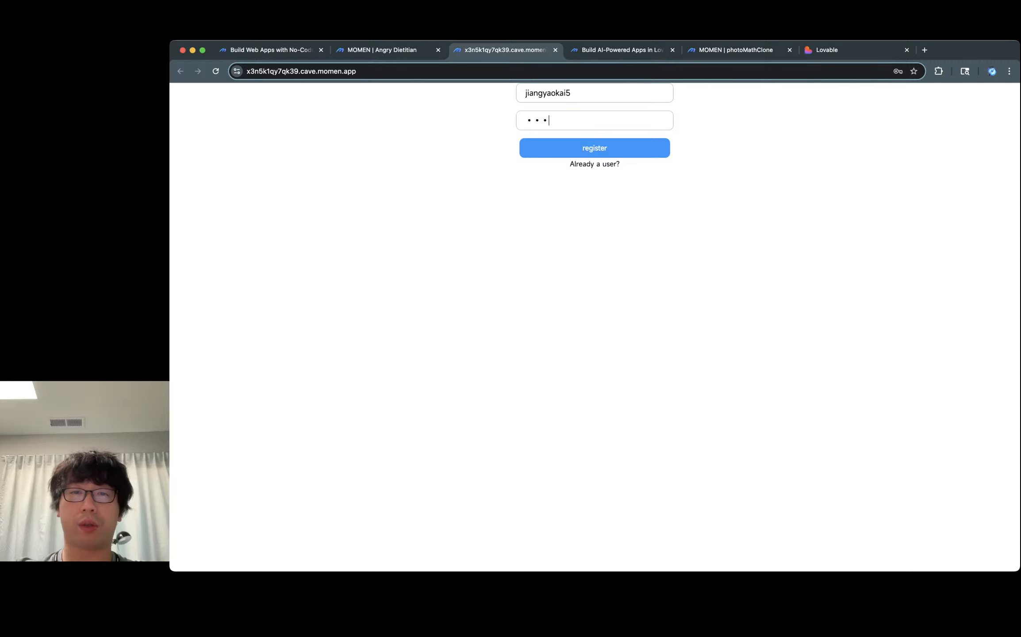
{"action": "key", "text": "super+a"}
{"action": "type", "text": "•••••••••••"}
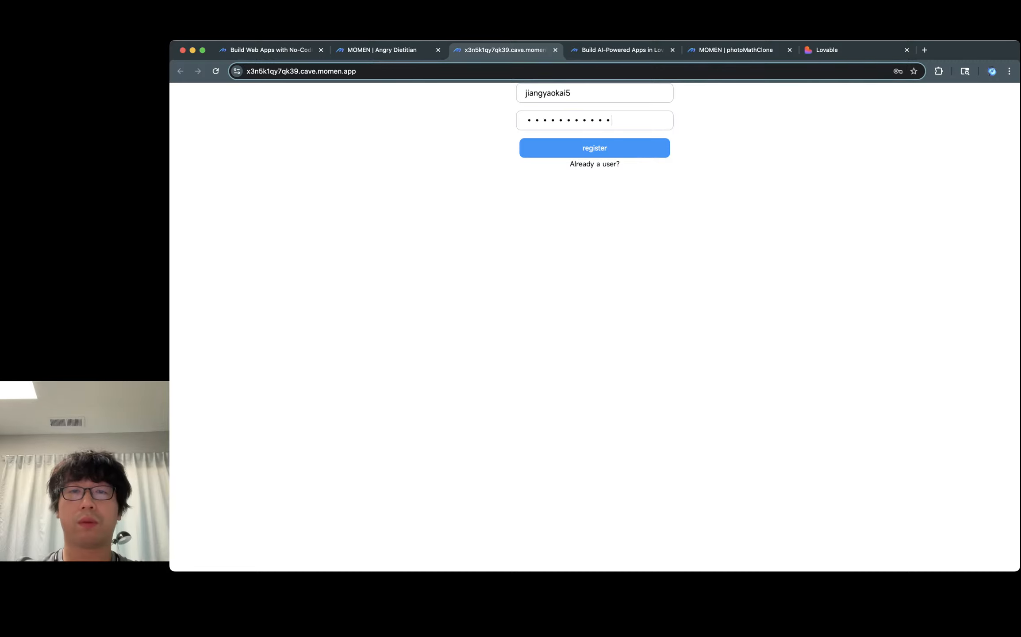
Step: Switch to the login form, sign in, and submit the prefilled profile details
{"action": "left_click", "coordinate": [594, 164]}
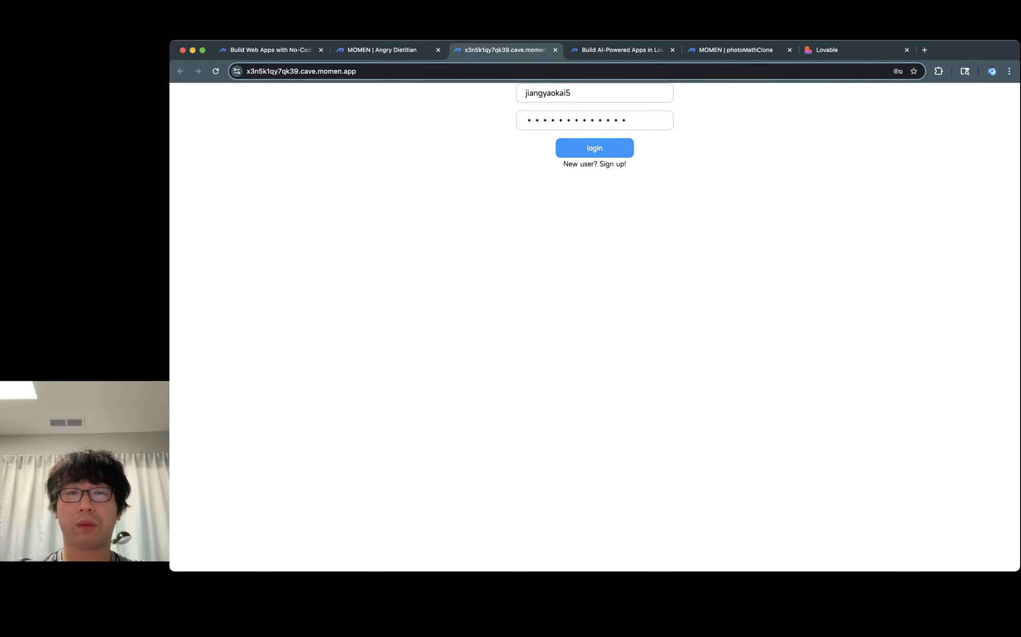
{"action": "left_click", "coordinate": [595, 148]}
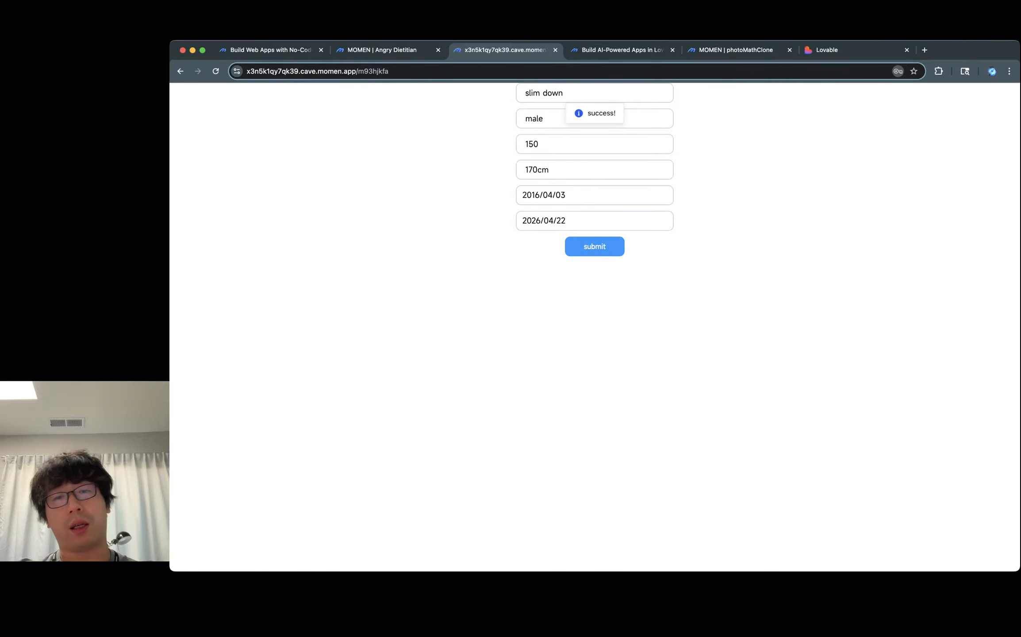
{"action": "left_click", "coordinate": [594, 247]}
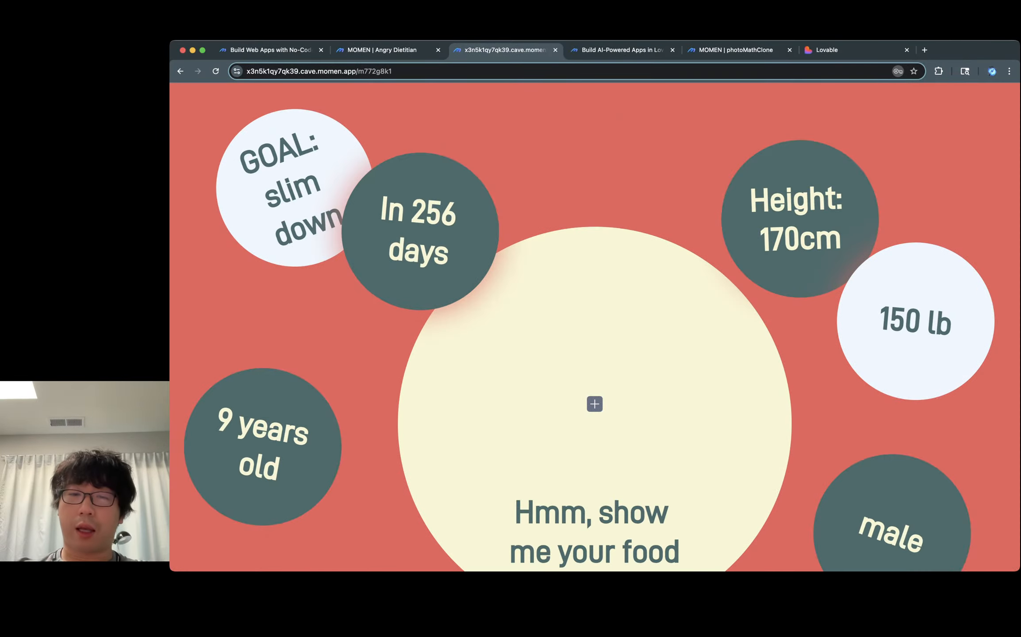